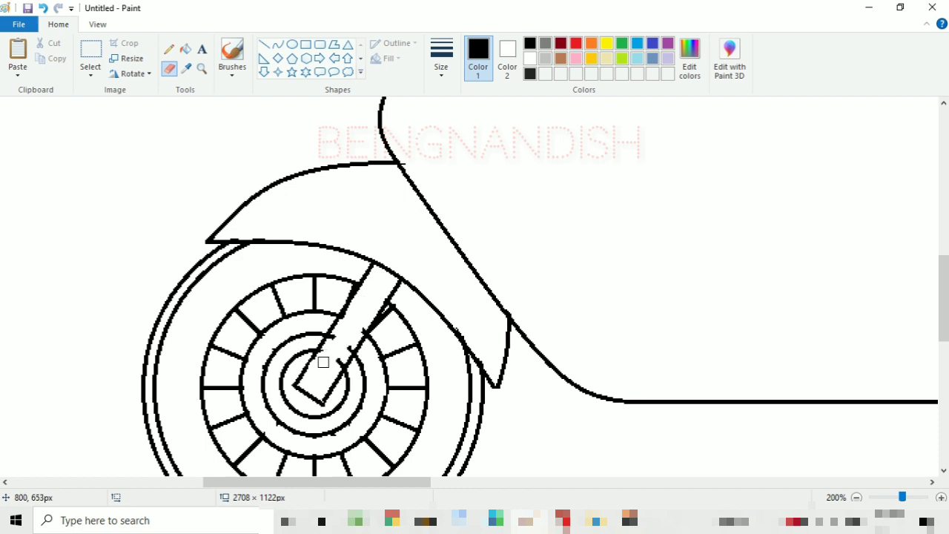
Draw a small axle circle at the lower end of the front fork
{"action": "left_click", "coordinate": [294, 47]}
{"action": "left_click_drag", "start_coordinate": [315, 376], "coordinate": [319, 390]}
{"action": "key", "text": "ctrl+z"}
{"action": "left_click", "coordinate": [324, 317]}
Draw a straight-lined four-sided sleeve above the front fork, with sides about 30 × 44 px and a lower edge about 25 × 16 px
{"action": "left_click", "coordinate": [264, 47]}
{"action": "left_click_drag", "start_coordinate": [373, 248], "coordinate": [412, 187]}
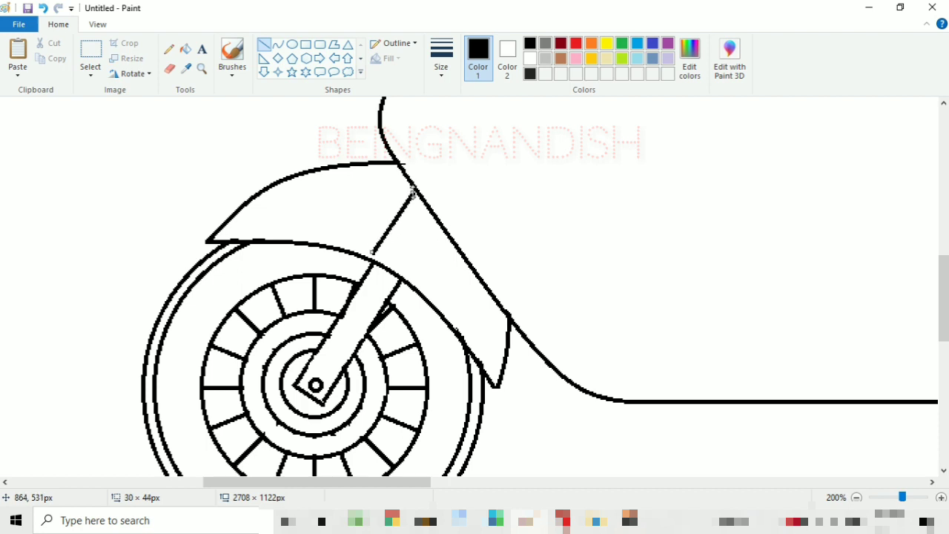
{"action": "left_click_drag", "start_coordinate": [407, 276], "coordinate": [435, 234]}
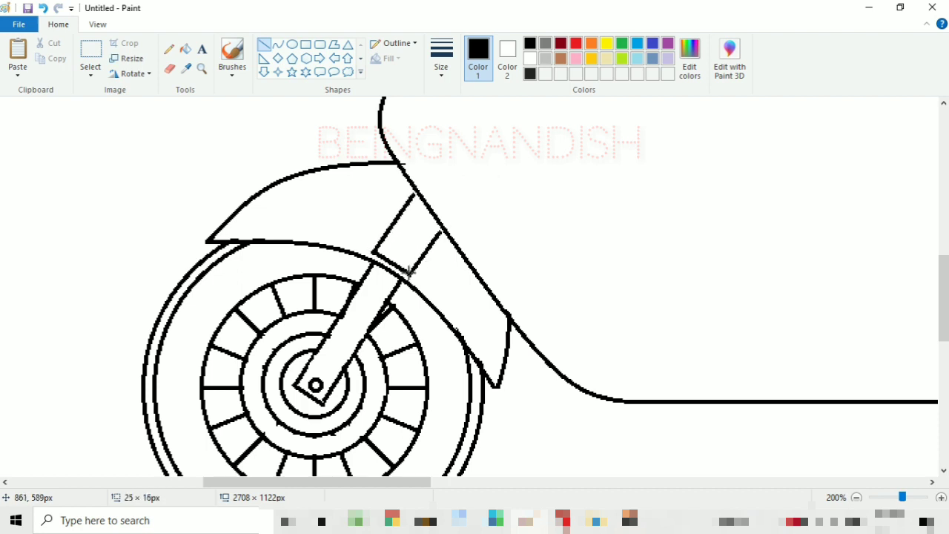
{"action": "left_click_drag", "start_coordinate": [412, 195], "coordinate": [440, 233]}
Replace the front fender's upper edge with a curve from the fender's front tip to a higher point on the body
{"action": "left_click", "coordinate": [169, 68]}
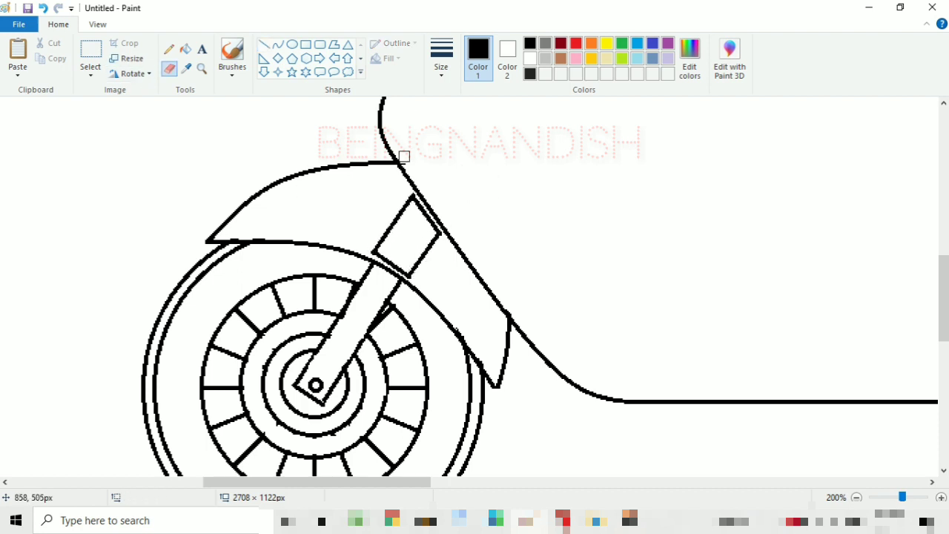
{"action": "mouse_move", "coordinate": [281, 157]}
{"action": "left_mouse_down"}
{"action": "mouse_move", "coordinate": [206, 238]}
{"action": "mouse_move", "coordinate": [379, 128]}
{"action": "left_mouse_up"}
{"action": "left_click", "coordinate": [277, 45]}
{"action": "left_click_drag", "start_coordinate": [282, 186], "coordinate": [243, 166]}
{"action": "left_click", "coordinate": [254, 172]}
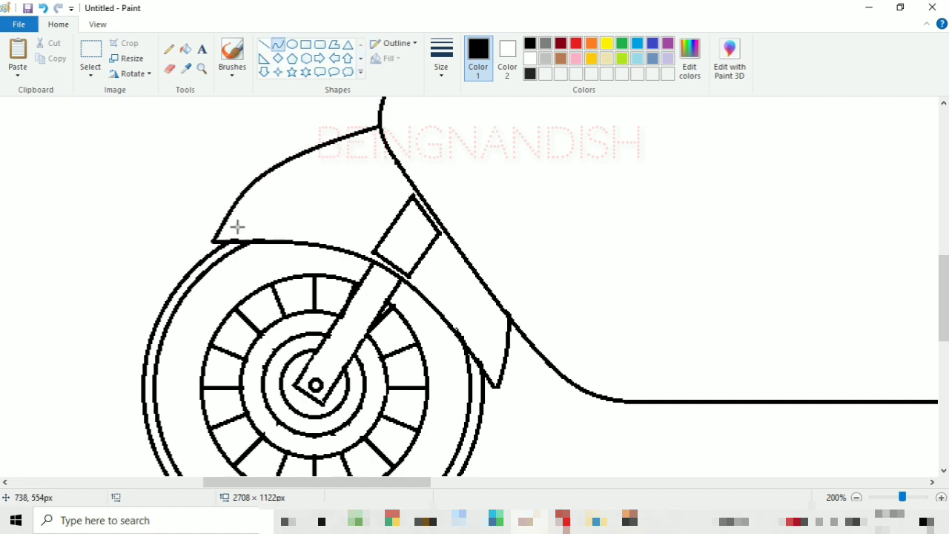
Add a second curve inside the front fender, running from its front tip to the body just below the upper edge
{"action": "left_click_drag", "start_coordinate": [216, 240], "coordinate": [394, 154]}
{"action": "left_click_drag", "start_coordinate": [302, 195], "coordinate": [279, 178]}
{"action": "left_click", "coordinate": [281, 178]}
Draw the gently sloping top of the scooter's front body with rounded corners
{"action": "left_click", "coordinate": [97, 24]}
{"action": "left_click", "coordinate": [49, 66]}
{"action": "left_click", "coordinate": [50, 66]}
{"action": "left_click", "coordinate": [19, 63]}
{"action": "left_click_drag", "start_coordinate": [268, 481], "coordinate": [492, 482]}
{"action": "left_click", "coordinate": [59, 25]}
{"action": "left_click_drag", "start_coordinate": [197, 158], "coordinate": [252, 148]}
{"action": "mouse_move", "coordinate": [220, 153]}
{"action": "left_mouse_down"}
{"action": "mouse_move", "coordinate": [211, 143]}
{"action": "mouse_move", "coordinate": [254, 262]}
{"action": "mouse_move", "coordinate": [268, 153]}
{"action": "left_mouse_up"}
{"action": "left_click", "coordinate": [273, 141]}
Draw the front body's rear edge down into a rounded corner, continuing as a straight horizontal floorboard line
{"action": "left_click_drag", "start_coordinate": [253, 263], "coordinate": [277, 372]}
{"action": "mouse_move", "coordinate": [248, 356]}
{"action": "left_mouse_down"}
{"action": "mouse_move", "coordinate": [229, 351]}
{"action": "mouse_move", "coordinate": [260, 384]}
{"action": "mouse_move", "coordinate": [259, 400]}
{"action": "left_mouse_up"}
{"action": "left_click", "coordinate": [238, 371]}
{"action": "left_click_drag", "start_coordinate": [277, 332], "coordinate": [276, 332]}
{"action": "left_click_drag", "start_coordinate": [257, 400], "coordinate": [420, 404]}
{"action": "left_click", "coordinate": [327, 315]}
{"action": "left_click", "coordinate": [265, 44]}
{"action": "key", "text": "alt+h"}
{"action": "key", "text": "s"}
{"action": "key", "text": "h"}
{"action": "key", "text": "Right"}
{"action": "key", "text": "Return"}
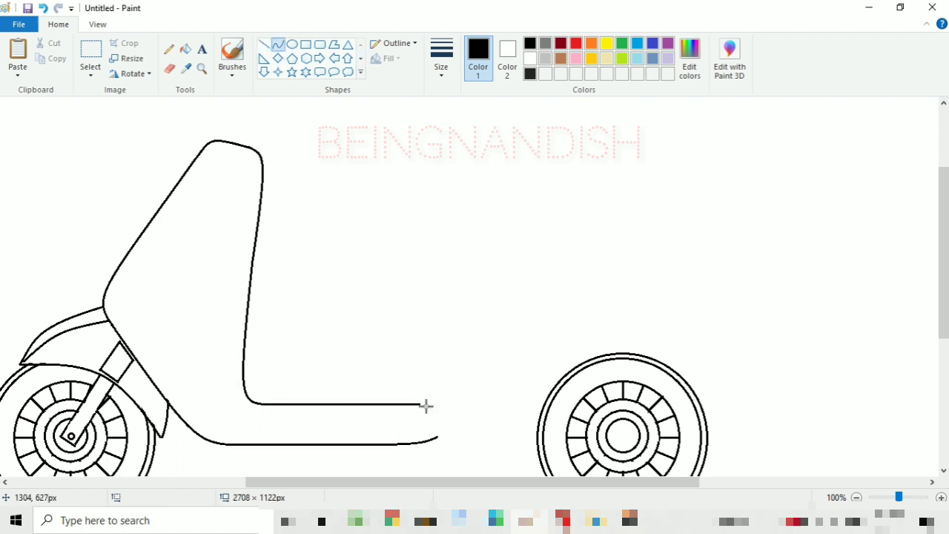
Draw a bulging curve from the floorboard's rear end up to the seat area and erase the excess floorboard line
{"action": "left_click_drag", "start_coordinate": [467, 342], "coordinate": [438, 249]}
{"action": "left_click", "coordinate": [443, 377]}
{"action": "left_click_drag", "start_coordinate": [466, 312], "coordinate": [480, 297]}
{"action": "left_click_drag", "start_coordinate": [417, 250], "coordinate": [421, 262]}
{"action": "left_click_drag", "start_coordinate": [480, 332], "coordinate": [453, 321]}
{"action": "left_click_drag", "start_coordinate": [409, 261], "coordinate": [406, 249]}
{"action": "left_click", "coordinate": [504, 254]}
{"action": "left_click", "coordinate": [170, 69]}
{"action": "left_click_drag", "start_coordinate": [432, 407], "coordinate": [415, 406]}
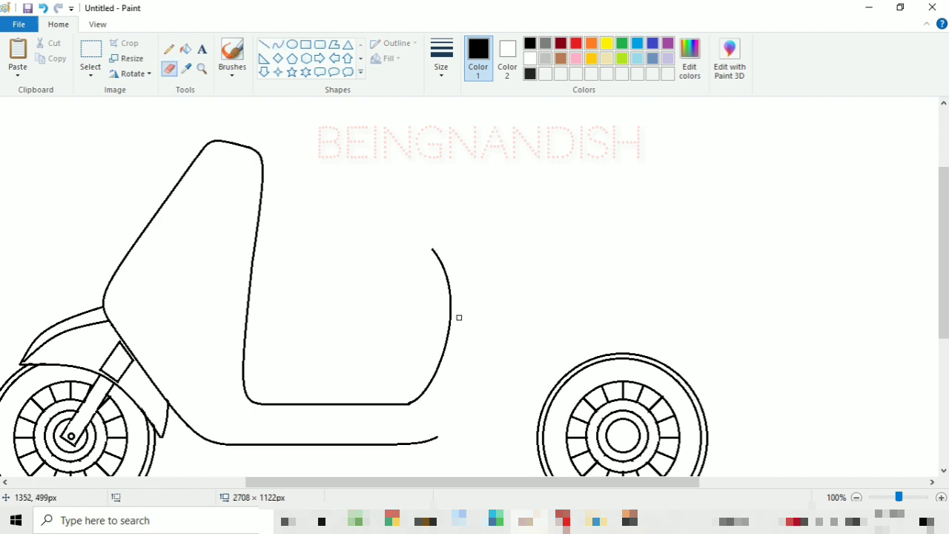
Draw the seat's front with a long curved top edge and a rounded lower curve about 71 × 40 px
{"action": "left_click", "coordinate": [278, 45]}
{"action": "mouse_move", "coordinate": [406, 216]}
{"action": "left_mouse_down"}
{"action": "mouse_move", "coordinate": [509, 180]}
{"action": "mouse_move", "coordinate": [553, 179]}
{"action": "left_mouse_up"}
{"action": "mouse_move", "coordinate": [428, 182]}
{"action": "left_mouse_down"}
{"action": "mouse_move", "coordinate": [409, 177]}
{"action": "mouse_move", "coordinate": [455, 188]}
{"action": "left_mouse_up"}
{"action": "left_click_drag", "start_coordinate": [556, 175], "coordinate": [553, 183]}
{"action": "left_click", "coordinate": [402, 220]}
{"action": "left_click_drag", "start_coordinate": [407, 216], "coordinate": [457, 244]}
{"action": "left_click_drag", "start_coordinate": [430, 243], "coordinate": [423, 247]}
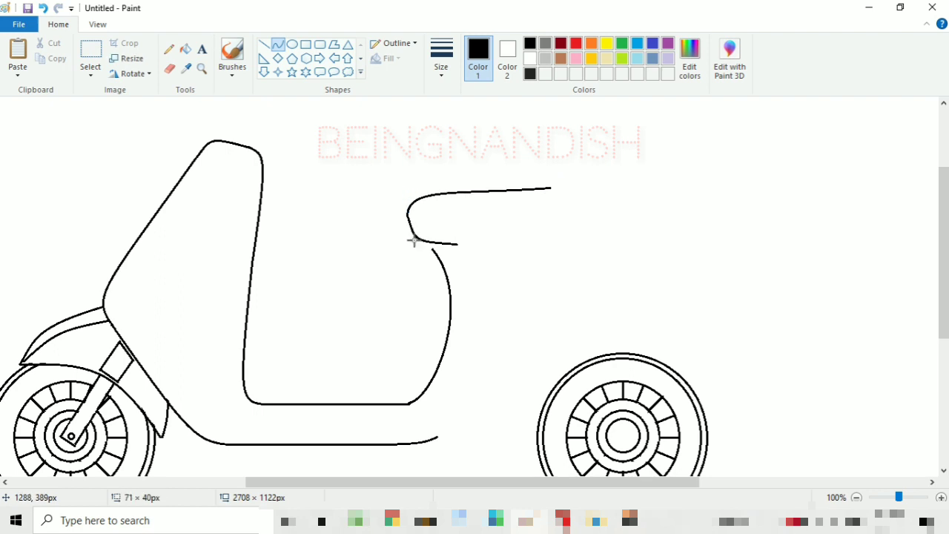
Move the seat outline slightly down onto the body curve and erase the overlapping end of that curve
{"action": "left_click", "coordinate": [91, 50]}
{"action": "left_click_drag", "start_coordinate": [373, 146], "coordinate": [581, 246]}
{"action": "left_click_drag", "start_coordinate": [496, 205], "coordinate": [492, 220]}
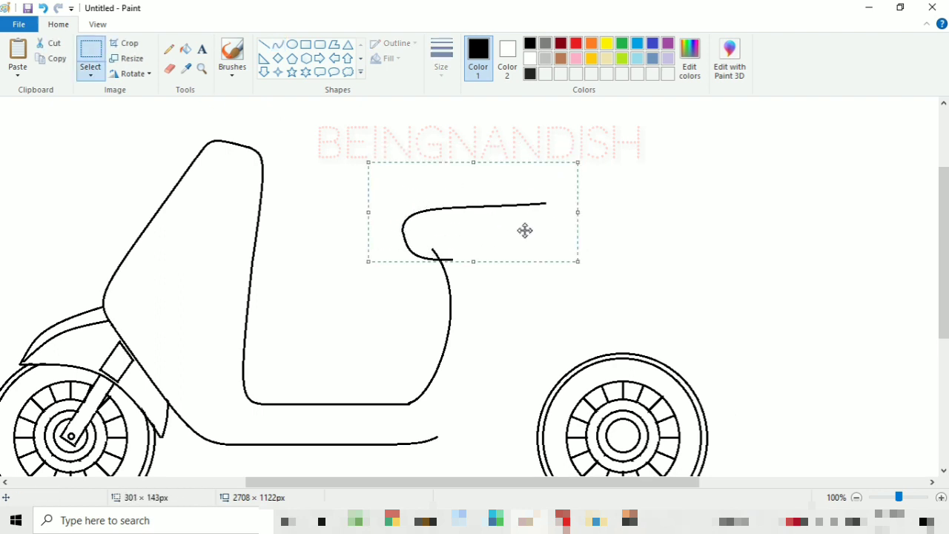
{"action": "left_click", "coordinate": [168, 68]}
{"action": "left_click", "coordinate": [278, 45]}
{"action": "left_click_drag", "start_coordinate": [442, 258], "coordinate": [662, 242]}
{"action": "left_click_drag", "start_coordinate": [589, 252], "coordinate": [591, 254]}
{"action": "left_click", "coordinate": [43, 8]}
Complete the seat outline with a wavy underside, a raised rear top edge and a pointed, slanting tail
{"action": "left_click_drag", "start_coordinate": [443, 259], "coordinate": [680, 236]}
{"action": "left_click_drag", "start_coordinate": [540, 250], "coordinate": [540, 259]}
{"action": "mouse_move", "coordinate": [549, 244]}
{"action": "left_mouse_down"}
{"action": "mouse_move", "coordinate": [543, 230]}
{"action": "mouse_move", "coordinate": [667, 193]}
{"action": "left_mouse_up"}
{"action": "left_click_drag", "start_coordinate": [596, 198], "coordinate": [589, 192]}
{"action": "left_click_drag", "start_coordinate": [691, 211], "coordinate": [680, 236]}
{"action": "left_click_drag", "start_coordinate": [686, 215], "coordinate": [720, 199]}
{"action": "left_click", "coordinate": [910, 299]}
Move the rear wheel and its piece of ground line slightly farther back
{"action": "scroll", "coordinate": [874, 298], "scroll_direction": "down", "scroll_amount": 2}
{"action": "left_click", "coordinate": [91, 53]}
{"action": "left_click_drag", "start_coordinate": [511, 248], "coordinate": [743, 457]}
{"action": "left_click_drag", "start_coordinate": [657, 372], "coordinate": [676, 373]}
{"action": "left_click", "coordinate": [490, 343]}
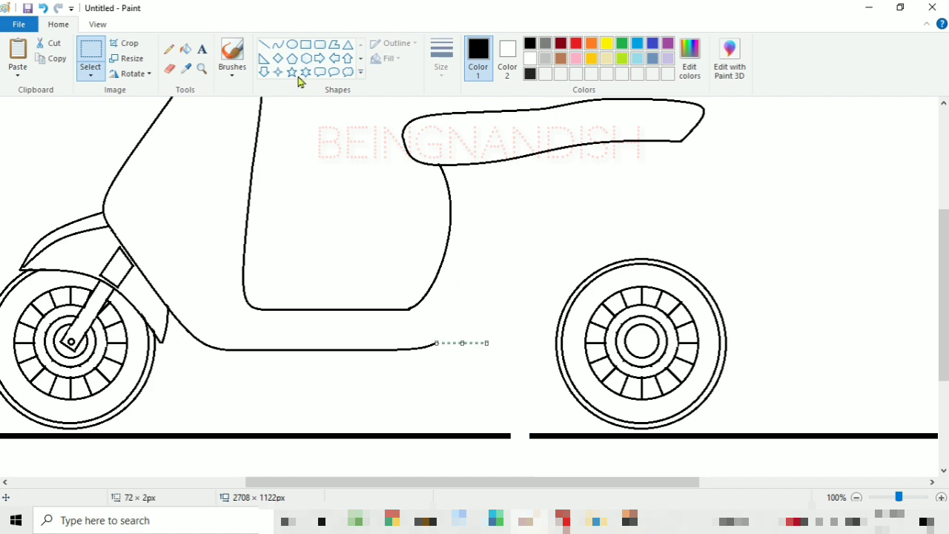
Outline the rear body with curves for its underside, its back below the seat and the arch across the rear wheel
{"action": "left_click", "coordinate": [277, 44]}
{"action": "left_click_drag", "start_coordinate": [437, 342], "coordinate": [639, 289]}
{"action": "left_click_drag", "start_coordinate": [676, 144], "coordinate": [738, 281]}
{"action": "mouse_move", "coordinate": [712, 218]}
{"action": "left_mouse_down"}
{"action": "mouse_move", "coordinate": [731, 210]}
{"action": "mouse_move", "coordinate": [765, 255]}
{"action": "left_mouse_up"}
{"action": "left_click", "coordinate": [545, 58]}
{"action": "left_click_drag", "start_coordinate": [556, 318], "coordinate": [702, 283]}
{"action": "left_click_drag", "start_coordinate": [630, 300], "coordinate": [626, 292]}
Clear the remaining rear-wheel lines inside the rear body using white
{"action": "left_click", "coordinate": [529, 58]}
{"action": "left_click", "coordinate": [185, 49]}
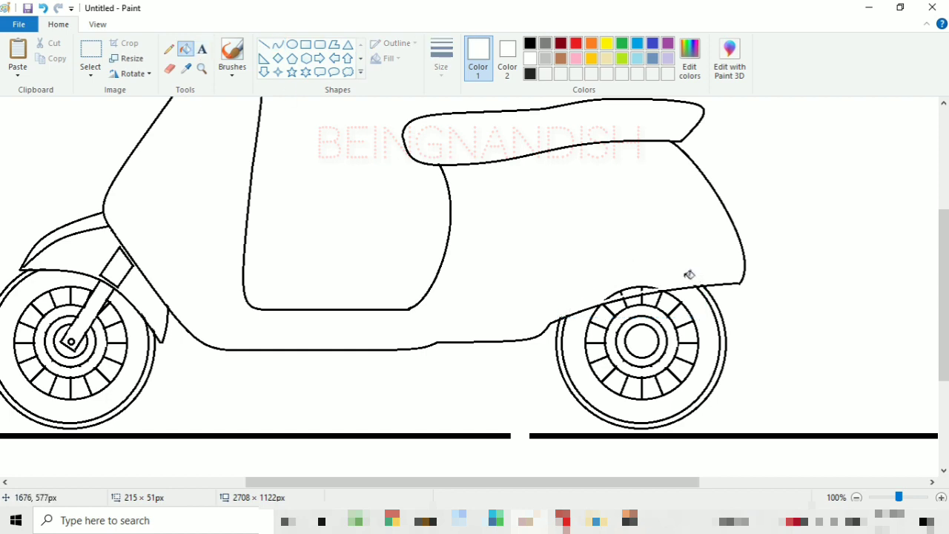
{"action": "left_click", "coordinate": [97, 25]}
{"action": "left_click", "coordinate": [52, 62]}
{"action": "scroll", "coordinate": [166, 130], "scroll_direction": "up", "scroll_amount": 1}
{"action": "left_click", "coordinate": [18, 60]}
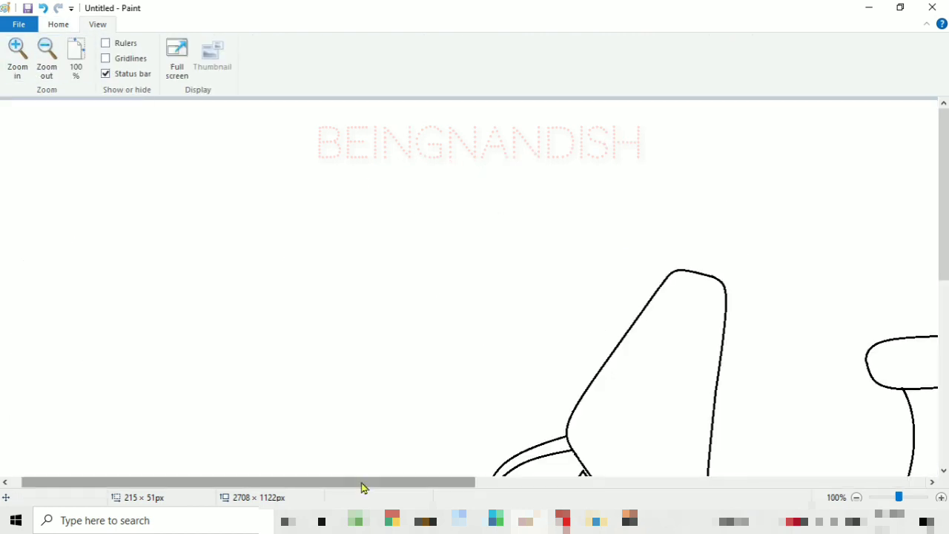
{"action": "left_click_drag", "start_coordinate": [361, 481], "coordinate": [659, 482]}
{"action": "scroll", "coordinate": [625, 401], "scroll_direction": "down", "scroll_amount": 5}
Draw the rear swing arm with black straight lines from the floorboard's underside to the hub, its lower edge about 161 × 27 px
{"action": "left_click", "coordinate": [58, 24]}
{"action": "left_click", "coordinate": [264, 44]}
{"action": "left_click", "coordinate": [529, 42]}
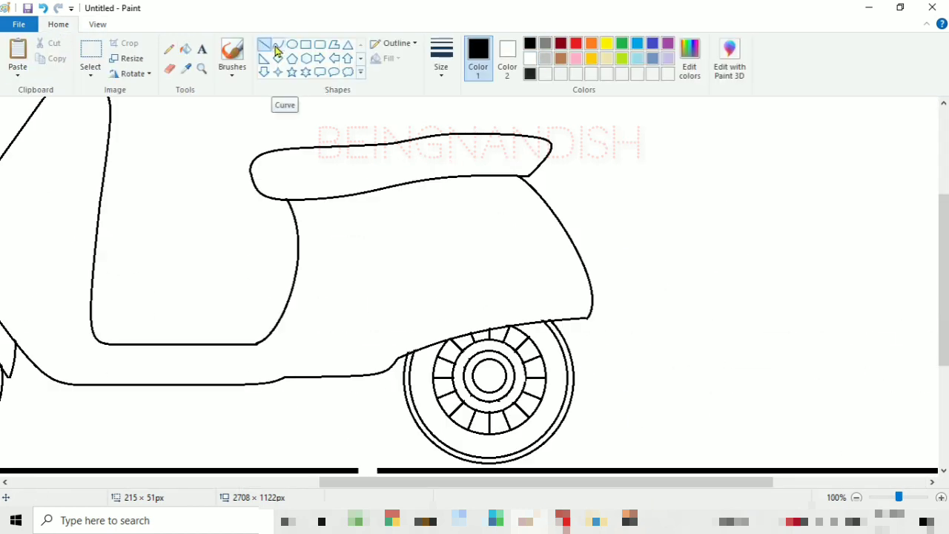
{"action": "left_click_drag", "start_coordinate": [272, 379], "coordinate": [486, 400]}
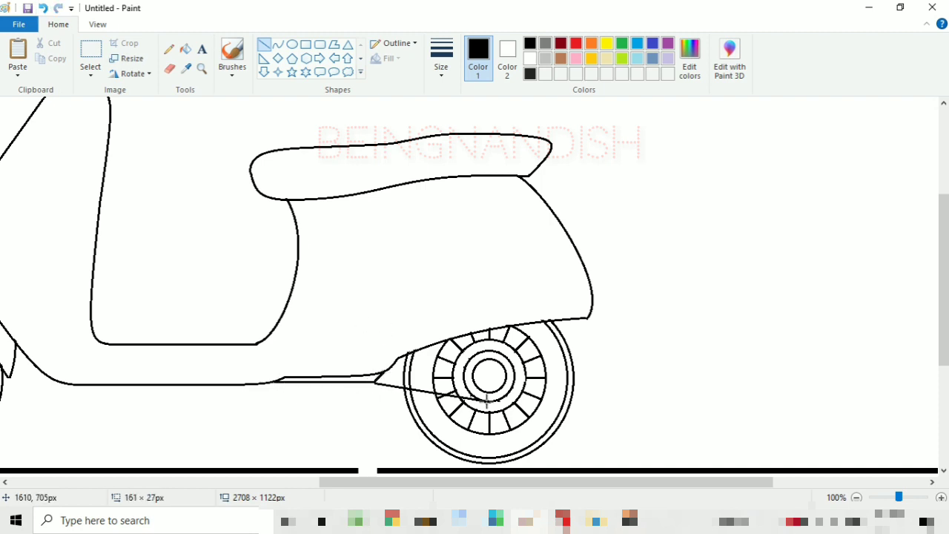
{"action": "left_click_drag", "start_coordinate": [509, 356], "coordinate": [453, 336]}
Erase the wheel lines inside the swing arm and clean up along its lower edge with white
{"action": "left_click", "coordinate": [169, 67]}
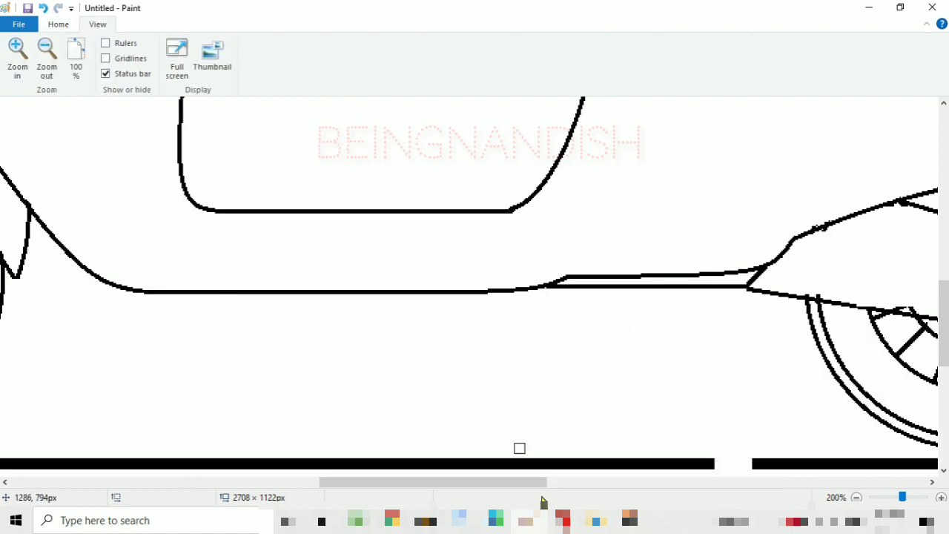
{"action": "left_click_drag", "start_coordinate": [314, 292], "coordinate": [467, 315]}
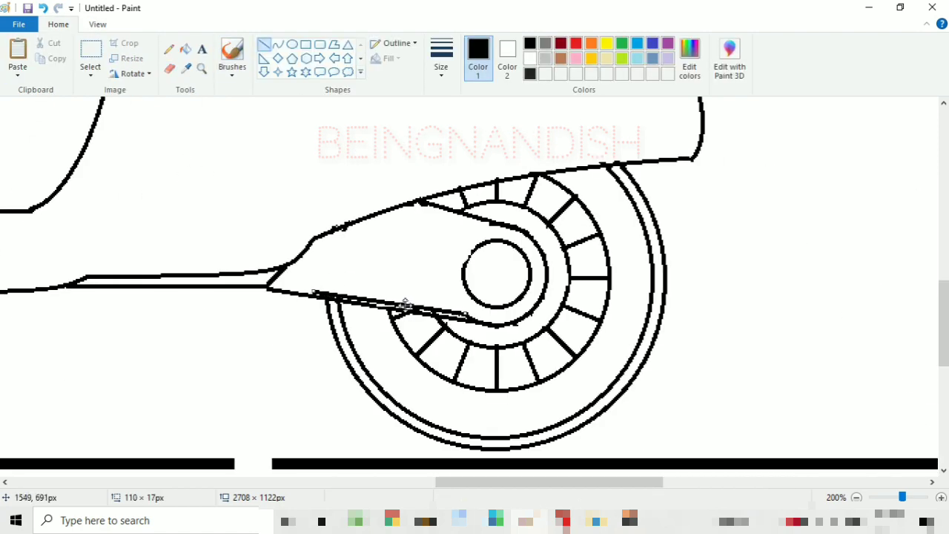
{"action": "left_click", "coordinate": [530, 58]}
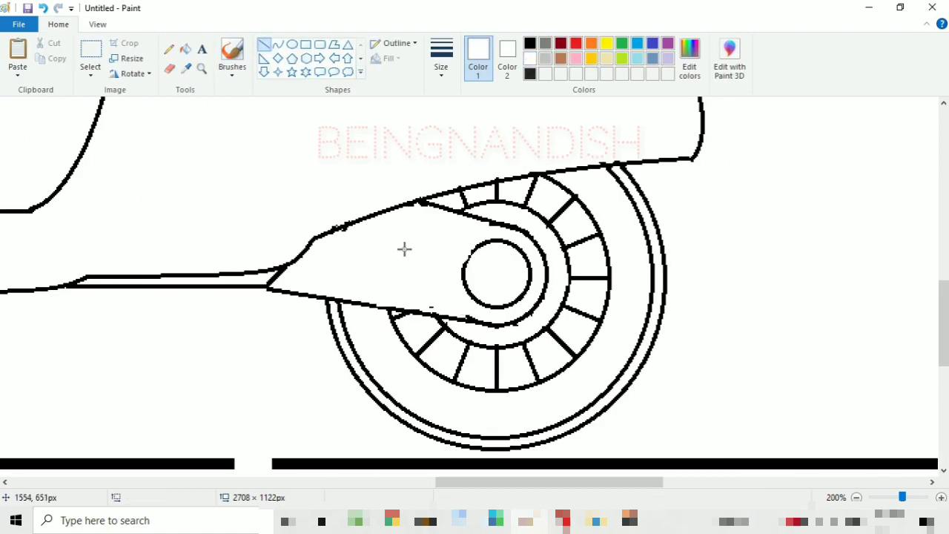
{"action": "left_click", "coordinate": [169, 67]}
Draw a smaller black concentric circle inside the rear wheel's hub
{"action": "left_click", "coordinate": [292, 44]}
{"action": "left_click", "coordinate": [530, 43]}
{"action": "left_click_drag", "start_coordinate": [475, 252], "coordinate": [517, 294]}
Draw a panel inside the swing arm with two long sloping lines joined by a short line near the hub
{"action": "left_click", "coordinate": [264, 44]}
{"action": "left_click_drag", "start_coordinate": [308, 254], "coordinate": [448, 272]}
{"action": "left_click_drag", "start_coordinate": [369, 217], "coordinate": [456, 234]}
{"action": "left_click_drag", "start_coordinate": [457, 235], "coordinate": [534, 342]}
Reinforce the circle around the rear hub and draw a line about 139 × 22 px along the swing arm's lower part
{"action": "left_click", "coordinate": [292, 44]}
{"action": "left_click_drag", "start_coordinate": [500, 284], "coordinate": [497, 281]}
{"action": "left_click", "coordinate": [582, 268]}
{"action": "left_click", "coordinate": [264, 44]}
{"action": "left_click_drag", "start_coordinate": [291, 278], "coordinate": [483, 307]}
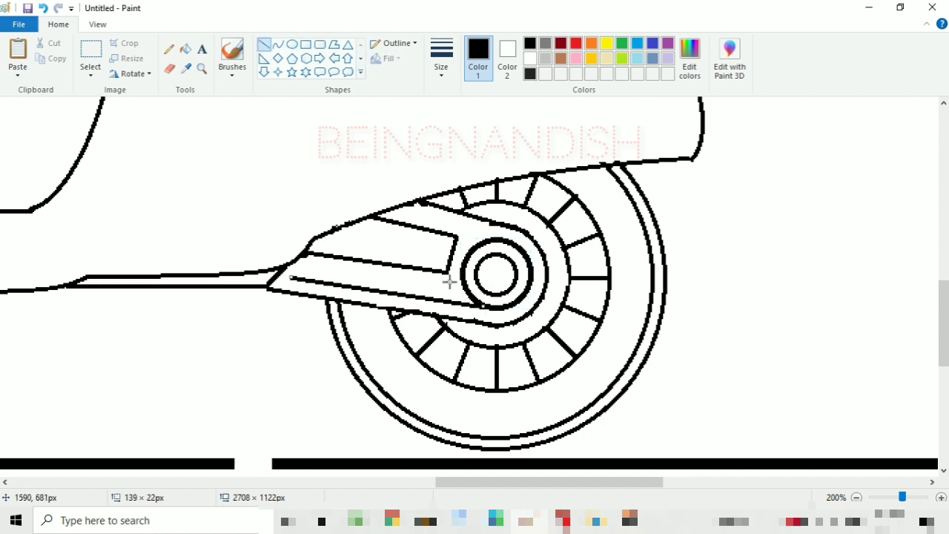
Draw the curved front and the bottom edge of the handlebar cowl just above the front body
{"action": "scroll", "coordinate": [311, 222], "scroll_direction": "up", "scroll_amount": 1}
{"action": "left_click", "coordinate": [97, 25]}
{"action": "left_click", "coordinate": [46, 54]}
{"action": "scroll", "coordinate": [296, 237], "scroll_direction": "up", "scroll_amount": 1}
{"action": "left_click_drag", "start_coordinate": [481, 482], "coordinate": [228, 484]}
{"action": "scroll", "coordinate": [215, 319], "scroll_direction": "up", "scroll_amount": 1}
{"action": "left_click", "coordinate": [59, 25]}
{"action": "scroll", "coordinate": [516, 229], "scroll_direction": "up", "scroll_amount": 1}
{"action": "left_click", "coordinate": [277, 44]}
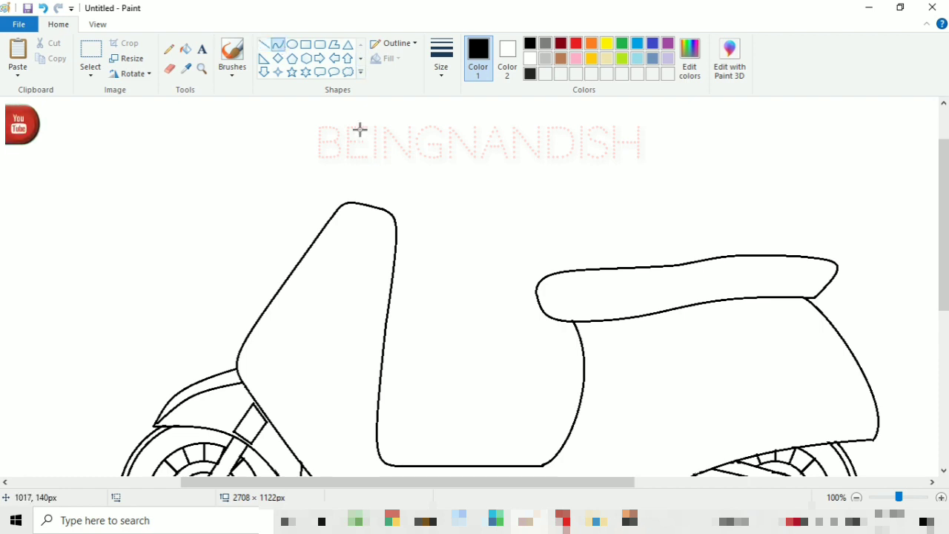
{"action": "left_click_drag", "start_coordinate": [362, 124], "coordinate": [328, 197]}
{"action": "mouse_move", "coordinate": [342, 163]}
{"action": "left_mouse_down"}
{"action": "mouse_move", "coordinate": [326, 171]}
{"action": "mouse_move", "coordinate": [373, 155]}
{"action": "mouse_move", "coordinate": [345, 190]}
{"action": "mouse_move", "coordinate": [390, 205]}
{"action": "mouse_move", "coordinate": [350, 193]}
{"action": "mouse_move", "coordinate": [357, 200]}
{"action": "left_mouse_up"}
{"action": "left_click", "coordinate": [391, 205]}
Add a rounded top edge to the handlebar cowl, curving down at its rear
{"action": "scroll", "coordinate": [399, 165], "scroll_direction": "up", "scroll_amount": 1}
{"action": "left_click", "coordinate": [170, 69]}
{"action": "left_click", "coordinate": [278, 44]}
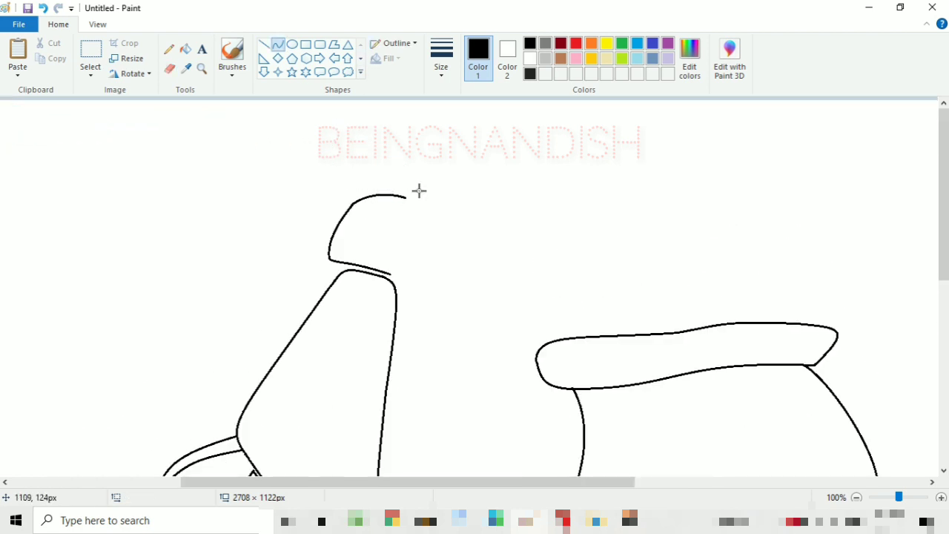
{"action": "left_click_drag", "start_coordinate": [409, 201], "coordinate": [416, 204]}
{"action": "left_click_drag", "start_coordinate": [331, 254], "coordinate": [367, 207]}
{"action": "left_click_drag", "start_coordinate": [350, 241], "coordinate": [344, 253]}
{"action": "left_click_drag", "start_coordinate": [370, 228], "coordinate": [379, 231]}
{"action": "left_click", "coordinate": [367, 207]}
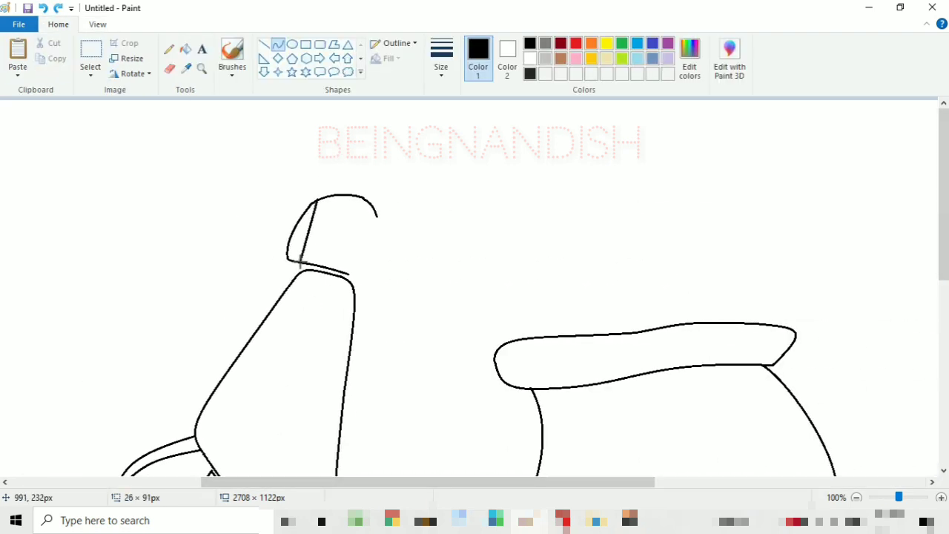
Draw two parallel curved bands from the top to the bottom edge near the front of the handlebar cowl
{"action": "left_click", "coordinate": [305, 231]}
{"action": "left_click", "coordinate": [303, 231]}
{"action": "left_click", "coordinate": [299, 151]}
{"action": "left_click_drag", "start_coordinate": [328, 199], "coordinate": [314, 264]}
{"action": "left_click", "coordinate": [316, 230]}
{"action": "left_click", "coordinate": [315, 230]}
{"action": "left_click_drag", "start_coordinate": [313, 230], "coordinate": [311, 230]}
{"action": "left_click", "coordinate": [305, 155]}
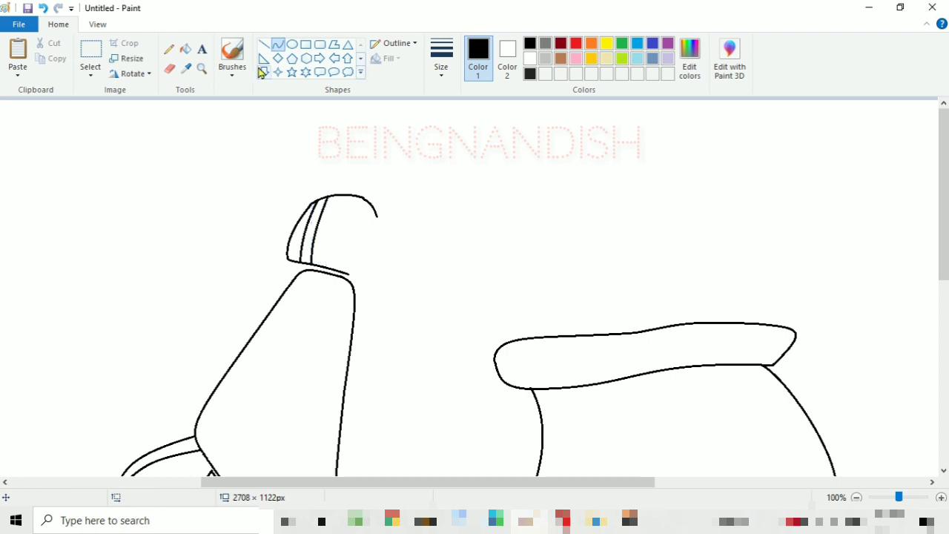
Join the cowl's bottom edge to the front body with short lines and add a small curve under its upper rear edge
{"action": "left_click", "coordinate": [264, 45]}
{"action": "scroll", "coordinate": [378, 232], "scroll_direction": "down", "scroll_amount": 3}
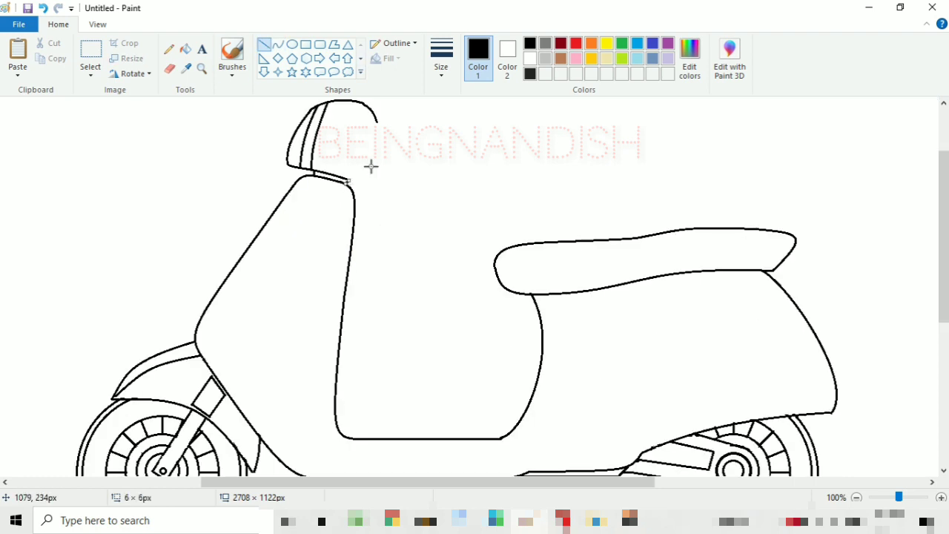
{"action": "scroll", "coordinate": [363, 145], "scroll_direction": "up", "scroll_amount": 3}
{"action": "left_click", "coordinate": [278, 44]}
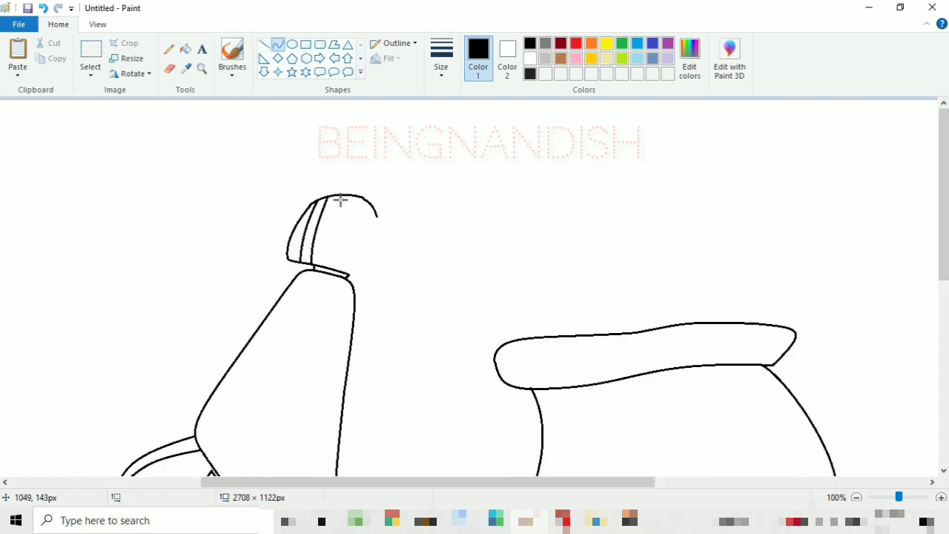
{"action": "mouse_move", "coordinate": [370, 207]}
{"action": "left_mouse_down"}
{"action": "mouse_move", "coordinate": [364, 246]}
{"action": "mouse_move", "coordinate": [389, 225]}
{"action": "mouse_move", "coordinate": [386, 240]}
{"action": "left_mouse_up"}
Draw the handlebar grip with a narrow ellipse as its flange, two lines about 30 × 4 px and a rounded end
{"action": "left_click", "coordinate": [292, 44]}
{"action": "left_click", "coordinate": [264, 44]}
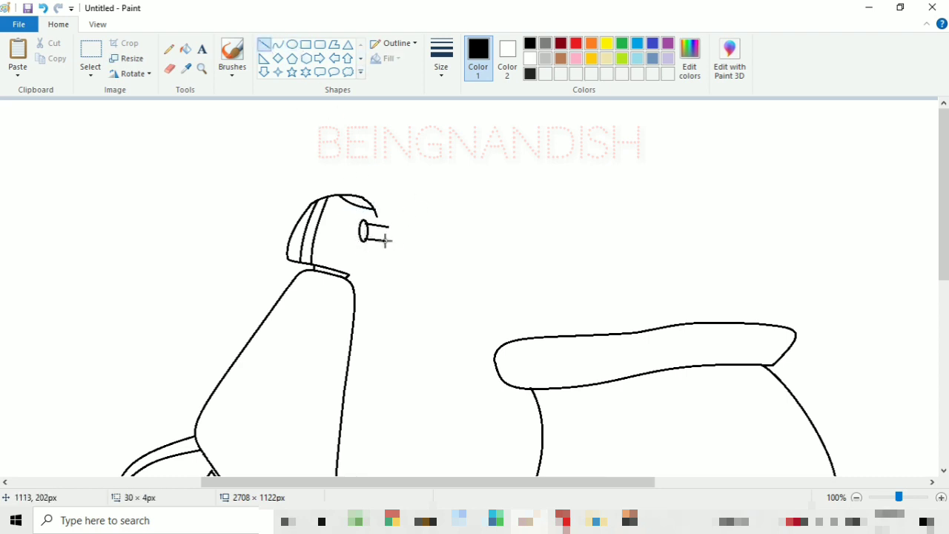
{"action": "left_click", "coordinate": [278, 43]}
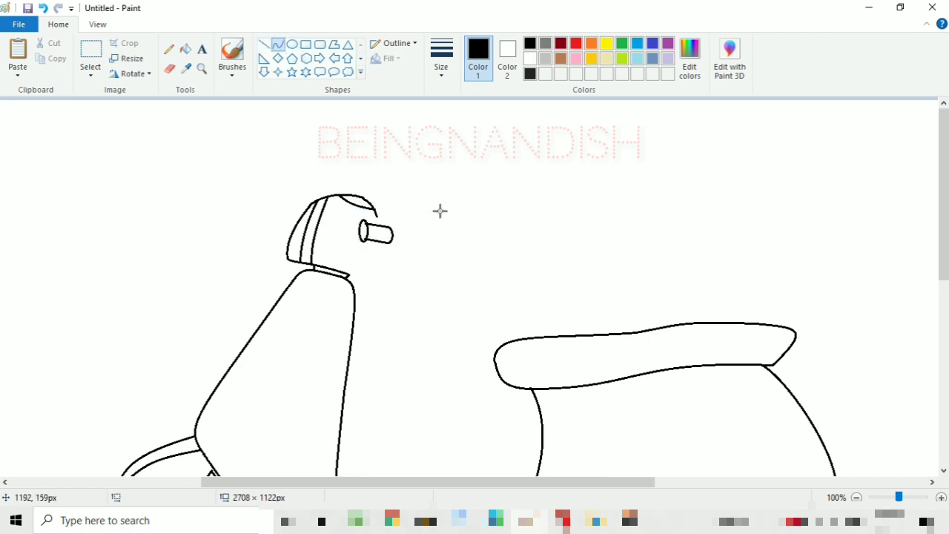
Add another ellipse around the grip's flange and close the cowl's rear with a curve about 40 × 48 px and a short line
{"action": "left_click", "coordinate": [292, 44]}
{"action": "mouse_move", "coordinate": [356, 219]}
{"action": "left_mouse_down"}
{"action": "mouse_move", "coordinate": [370, 245]}
{"action": "mouse_move", "coordinate": [349, 275]}
{"action": "left_mouse_up"}
{"action": "left_click", "coordinate": [277, 44]}
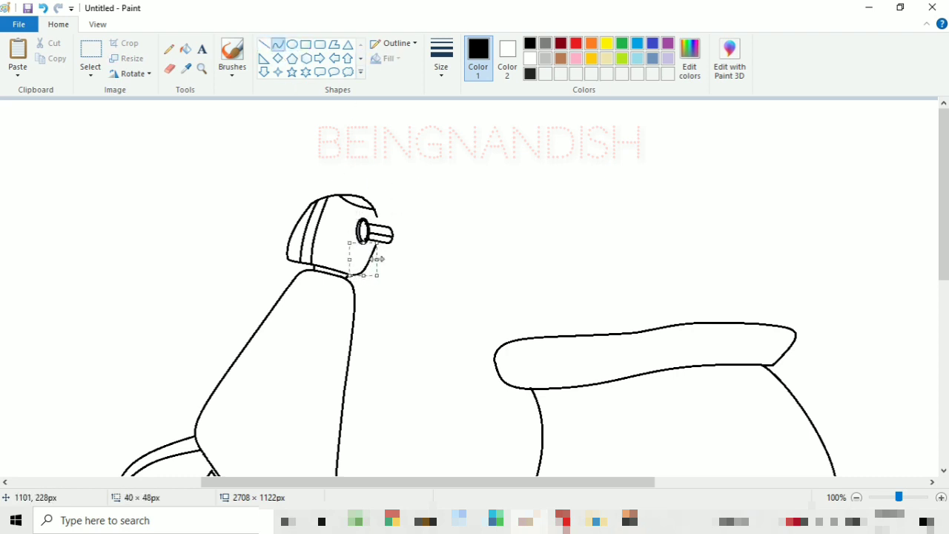
{"action": "left_click", "coordinate": [264, 44]}
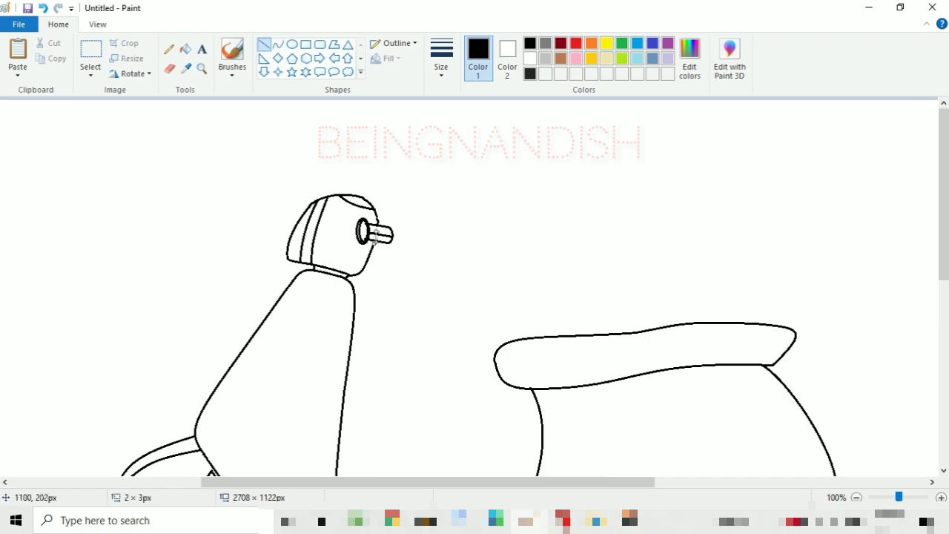
Draw a rear-view mirror above the handlebar grip using a thicker outline, with a curved stem and a narrow ellipse
{"action": "left_click", "coordinate": [277, 43]}
{"action": "left_click_drag", "start_coordinate": [382, 186], "coordinate": [379, 183]}
{"action": "mouse_move", "coordinate": [402, 171]}
{"action": "left_mouse_down"}
{"action": "mouse_move", "coordinate": [400, 216]}
{"action": "mouse_move", "coordinate": [374, 218]}
{"action": "left_mouse_up"}
{"action": "left_click", "coordinate": [439, 72]}
{"action": "left_click", "coordinate": [464, 153]}
{"action": "left_click", "coordinate": [292, 44]}
{"action": "left_click", "coordinate": [428, 182]}
{"action": "left_click", "coordinate": [278, 43]}
{"action": "left_click", "coordinate": [445, 193]}
{"action": "scroll", "coordinate": [425, 194], "scroll_direction": "down", "scroll_amount": 2}
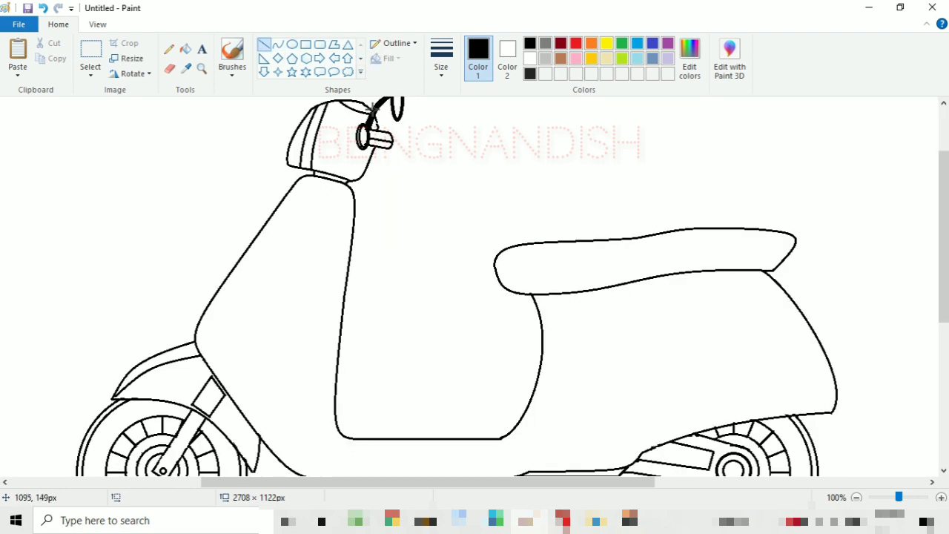
{"action": "left_click_drag", "start_coordinate": [341, 186], "coordinate": [309, 408]}
{"action": "left_click_drag", "start_coordinate": [297, 333], "coordinate": [282, 321]}
{"action": "key", "text": "ctrl+z"}
Draw a thick curved line inside the front body, running from the neck down to the front end of the floorboard
{"action": "left_click", "coordinate": [278, 43]}
{"action": "mouse_move", "coordinate": [341, 183]}
{"action": "left_mouse_down"}
{"action": "mouse_move", "coordinate": [301, 331]}
{"action": "mouse_move", "coordinate": [308, 409]}
{"action": "left_mouse_up"}
{"action": "mouse_move", "coordinate": [308, 347]}
{"action": "left_mouse_down"}
{"action": "mouse_move", "coordinate": [280, 340]}
{"action": "mouse_move", "coordinate": [290, 323]}
{"action": "left_mouse_up"}
{"action": "left_click_drag", "start_coordinate": [341, 298], "coordinate": [347, 299]}
{"action": "left_click_drag", "start_coordinate": [275, 185], "coordinate": [292, 190]}
{"action": "left_click_drag", "start_coordinate": [347, 300], "coordinate": [351, 300]}
{"action": "left_click_drag", "start_coordinate": [322, 408], "coordinate": [322, 438]}
{"action": "left_click", "coordinate": [408, 319]}
Continue the thick line backwards beneath the floorboard, easing it into the front body's curve
{"action": "scroll", "coordinate": [407, 318], "scroll_direction": "down", "scroll_amount": 2}
{"action": "mouse_move", "coordinate": [322, 343]}
{"action": "left_mouse_down"}
{"action": "mouse_move", "coordinate": [467, 360]}
{"action": "mouse_move", "coordinate": [506, 352]}
{"action": "left_mouse_up"}
{"action": "mouse_move", "coordinate": [364, 363]}
{"action": "left_mouse_down"}
{"action": "mouse_move", "coordinate": [343, 356]}
{"action": "mouse_move", "coordinate": [360, 355]}
{"action": "mouse_move", "coordinate": [337, 373]}
{"action": "left_mouse_up"}
Erase the middle of the old rear edge of the front body and replace it with a bulging glove box outline in a thinner line
{"action": "left_click", "coordinate": [170, 69]}
{"action": "scroll", "coordinate": [353, 234], "scroll_direction": "up", "scroll_amount": 2}
{"action": "left_click", "coordinate": [278, 44]}
{"action": "left_click", "coordinate": [441, 58]}
{"action": "left_click", "coordinate": [472, 127]}
{"action": "left_click_drag", "start_coordinate": [355, 213], "coordinate": [357, 350]}
{"action": "left_click_drag", "start_coordinate": [367, 241], "coordinate": [373, 219]}
{"action": "left_click", "coordinate": [374, 214]}
{"action": "left_click", "coordinate": [379, 284]}
{"action": "left_click_drag", "start_coordinate": [355, 350], "coordinate": [344, 373]}
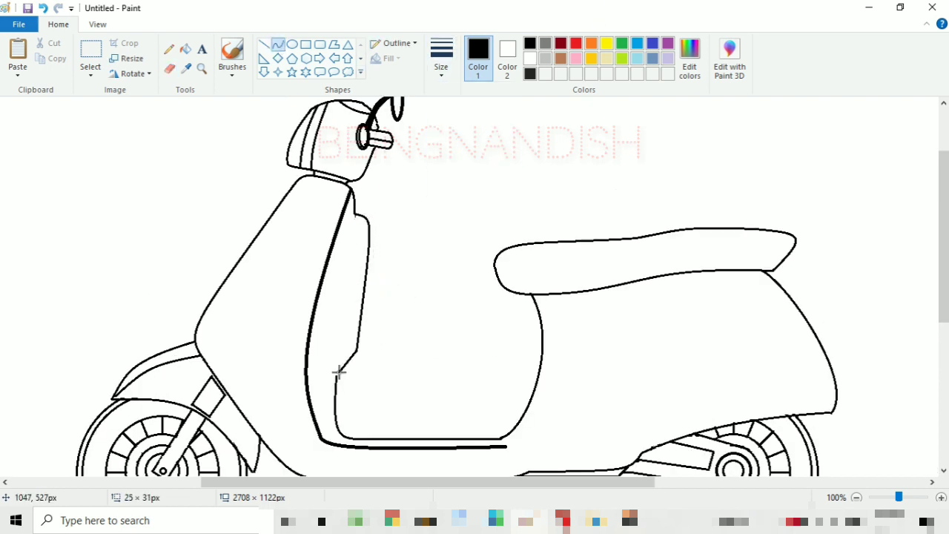
Draw a straight horizontal line just above the floorboard's upper edge, spanning from the front body to the seat base
{"action": "scroll", "coordinate": [357, 264], "scroll_direction": "down", "scroll_amount": 2}
{"action": "left_click", "coordinate": [264, 44]}
{"action": "left_click_drag", "start_coordinate": [340, 338], "coordinate": [510, 358]}
{"action": "scroll", "coordinate": [528, 351], "scroll_direction": "up", "scroll_amount": 2}
Draw a curved seam along the upper part of the seat from its front end to its rear tip
{"action": "left_click", "coordinate": [277, 44]}
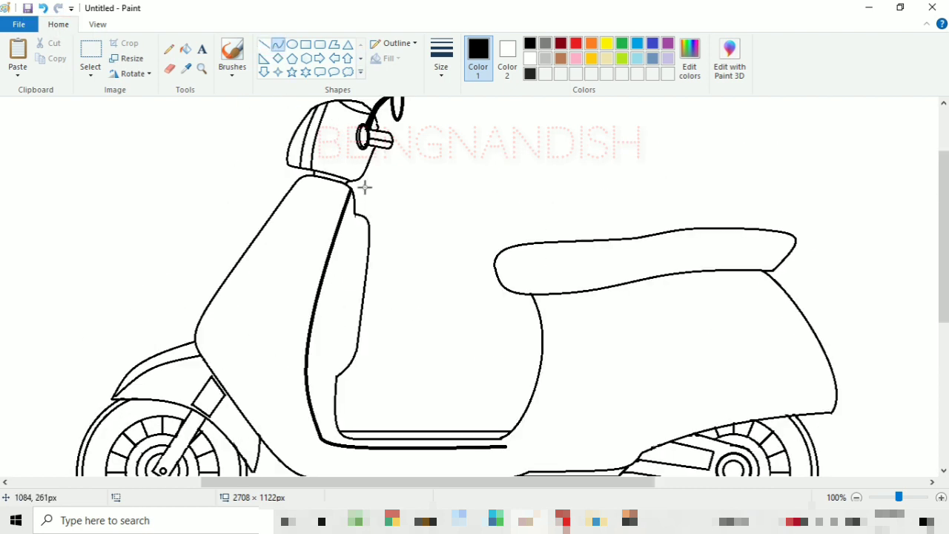
{"action": "left_click_drag", "start_coordinate": [499, 254], "coordinate": [691, 233]}
{"action": "left_click_drag", "start_coordinate": [612, 242], "coordinate": [615, 252]}
{"action": "mouse_move", "coordinate": [690, 233]}
{"action": "left_mouse_down"}
{"action": "mouse_move", "coordinate": [682, 239]}
{"action": "mouse_move", "coordinate": [795, 243]}
{"action": "left_mouse_up"}
{"action": "left_click_drag", "start_coordinate": [749, 240], "coordinate": [746, 234]}
Draw the tail light on the rear edge of the body as two stacked curved outlines, the inner one about 46 × 53 px
{"action": "scroll", "coordinate": [620, 386], "scroll_direction": "down", "scroll_amount": 2}
{"action": "scroll", "coordinate": [684, 451], "scroll_direction": "right", "scroll_amount": 7}
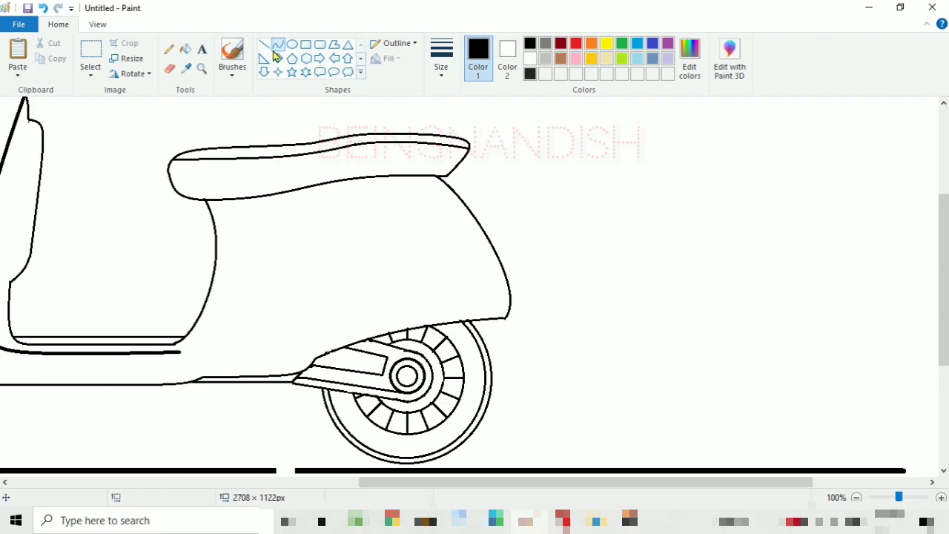
{"action": "left_click_drag", "start_coordinate": [484, 207], "coordinate": [487, 203]}
{"action": "left_click_drag", "start_coordinate": [503, 221], "coordinate": [496, 221]}
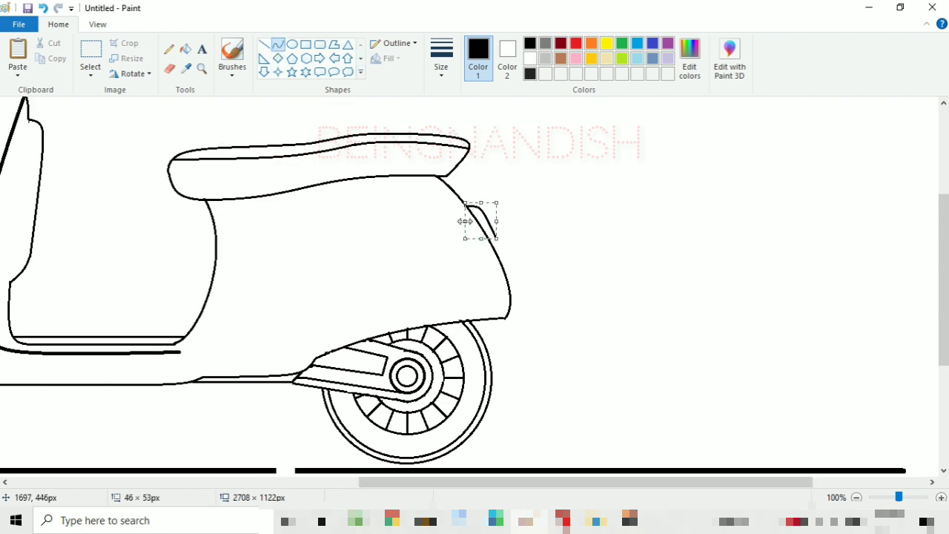
{"action": "left_click", "coordinate": [505, 238]}
{"action": "left_click", "coordinate": [499, 238]}
{"action": "left_click_drag", "start_coordinate": [497, 211], "coordinate": [504, 235]}
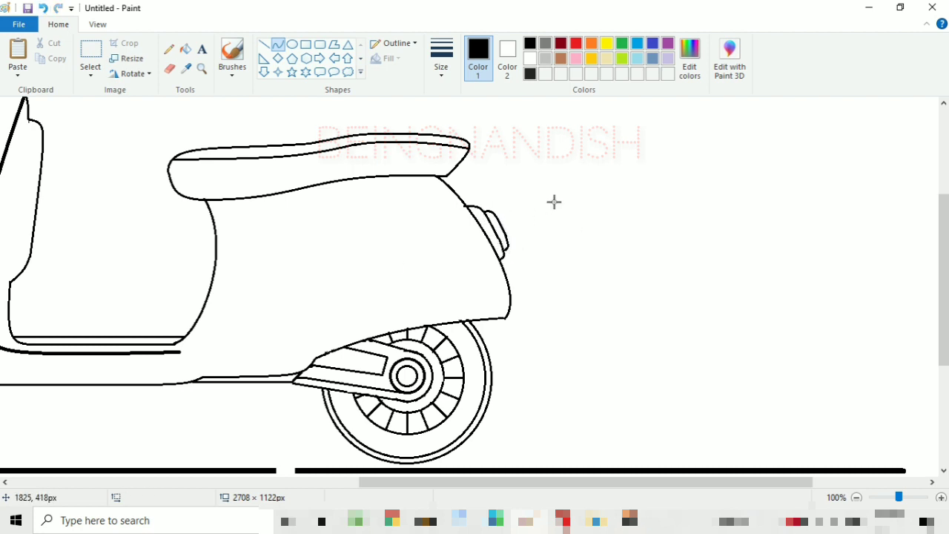
Draw a leaf-shaped rear indicator with an inner curve below the tail light, and a pointed mud flap behind the rear wheel
{"action": "left_click_drag", "start_coordinate": [500, 276], "coordinate": [445, 250]}
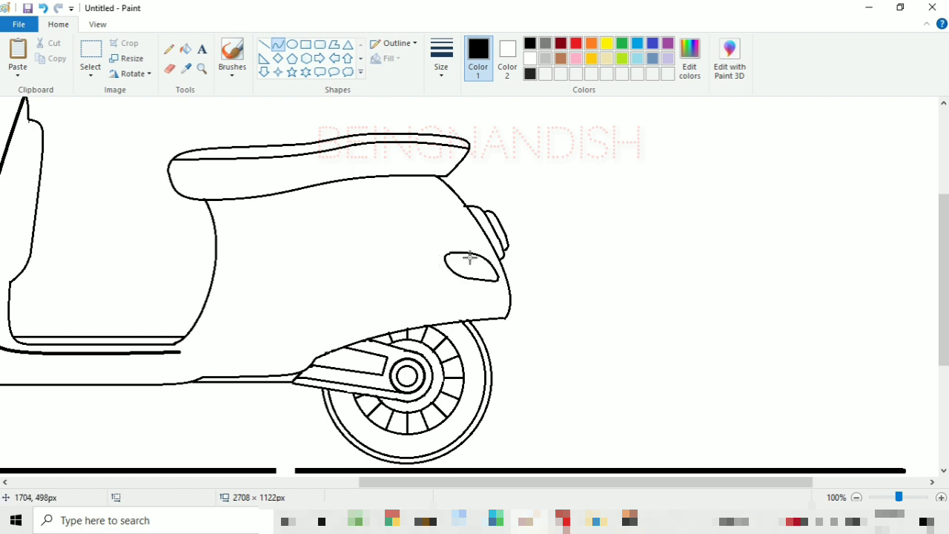
{"action": "left_click_drag", "start_coordinate": [459, 268], "coordinate": [461, 272]}
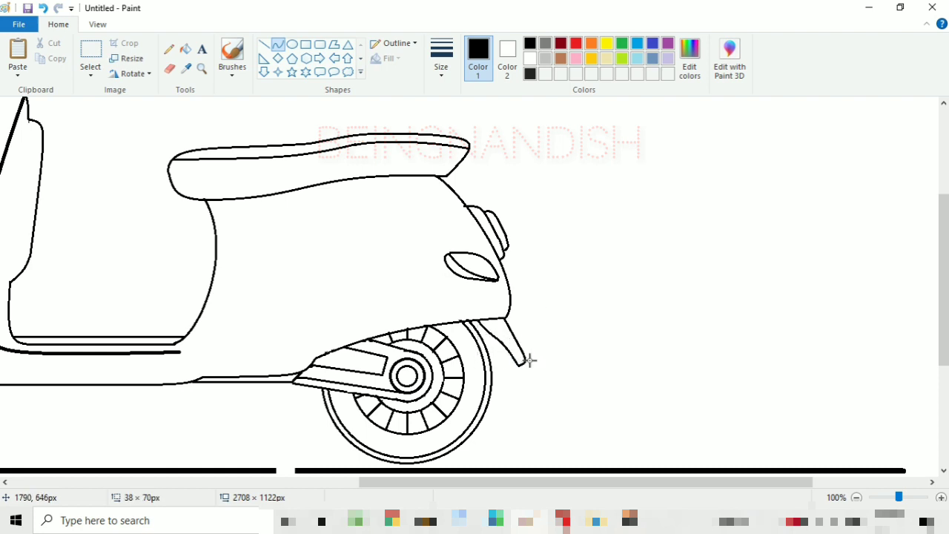
Draw a body crease rising from the floorboard's rear end and curving over the rear indicator to the body's rear edge
{"action": "left_click_drag", "start_coordinate": [490, 482], "coordinate": [395, 483]}
{"action": "left_click", "coordinate": [263, 44]}
{"action": "left_click_drag", "start_coordinate": [373, 351], "coordinate": [587, 248]}
{"action": "left_click_drag", "start_coordinate": [680, 243], "coordinate": [680, 239]}
{"action": "left_click_drag", "start_coordinate": [652, 238], "coordinate": [657, 231]}
{"action": "left_click", "coordinate": [682, 226]}
{"action": "left_click", "coordinate": [697, 143]}
Draw an arched side panel outline under the seat and a long curve along the lower rear body above the wheel
{"action": "left_click_drag", "start_coordinate": [451, 313], "coordinate": [633, 195]}
{"action": "left_click_drag", "start_coordinate": [475, 241], "coordinate": [431, 215]}
{"action": "left_click_drag", "start_coordinate": [471, 195], "coordinate": [487, 185]}
{"action": "left_click_drag", "start_coordinate": [532, 314], "coordinate": [532, 317]}
{"action": "left_click_drag", "start_coordinate": [631, 250], "coordinate": [648, 250]}
{"action": "left_click", "coordinate": [602, 183]}
{"action": "left_click", "coordinate": [264, 45]}
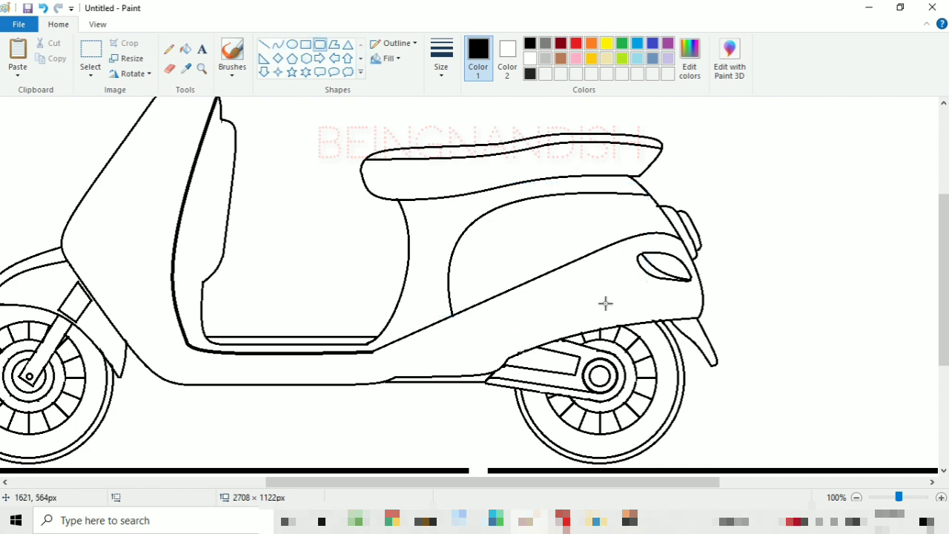
{"action": "left_click_drag", "start_coordinate": [404, 379], "coordinate": [700, 300]}
Draw a thin rounded-rectangle vent on the rear body and copy it to make three staggered vents
{"action": "left_click", "coordinate": [319, 46]}
{"action": "left_click_drag", "start_coordinate": [603, 273], "coordinate": [624, 289]}
{"action": "left_click", "coordinate": [90, 50]}
{"action": "right_click", "coordinate": [606, 275]}
{"action": "left_click", "coordinate": [644, 301]}
{"action": "key", "text": "ctrl+v"}
{"action": "left_click_drag", "start_coordinate": [40, 108], "coordinate": [580, 292]}
{"action": "right_click", "coordinate": [511, 192]}
{"action": "left_click", "coordinate": [552, 231]}
{"action": "right_click", "coordinate": [512, 217]}
{"action": "left_click", "coordinate": [544, 257]}
{"action": "left_click", "coordinate": [413, 187]}
Draw a narrow upright ellipse on the body's front edge under the seat and enclose it with a larger curve
{"action": "left_click", "coordinate": [292, 44]}
{"action": "left_click_drag", "start_coordinate": [401, 225], "coordinate": [405, 280]}
{"action": "left_click", "coordinate": [316, 201]}
{"action": "left_click", "coordinate": [278, 45]}
{"action": "left_click", "coordinate": [394, 225]}
{"action": "left_click", "coordinate": [393, 274]}
{"action": "left_click", "coordinate": [334, 211]}
Add a trim line along the lower floorboard that curves up at its rear, and an inner curve on the glove box
{"action": "mouse_move", "coordinate": [151, 368]}
{"action": "left_mouse_down"}
{"action": "mouse_move", "coordinate": [418, 369]}
{"action": "mouse_move", "coordinate": [374, 368]}
{"action": "mouse_move", "coordinate": [417, 332]}
{"action": "left_mouse_up"}
{"action": "left_click", "coordinate": [417, 358]}
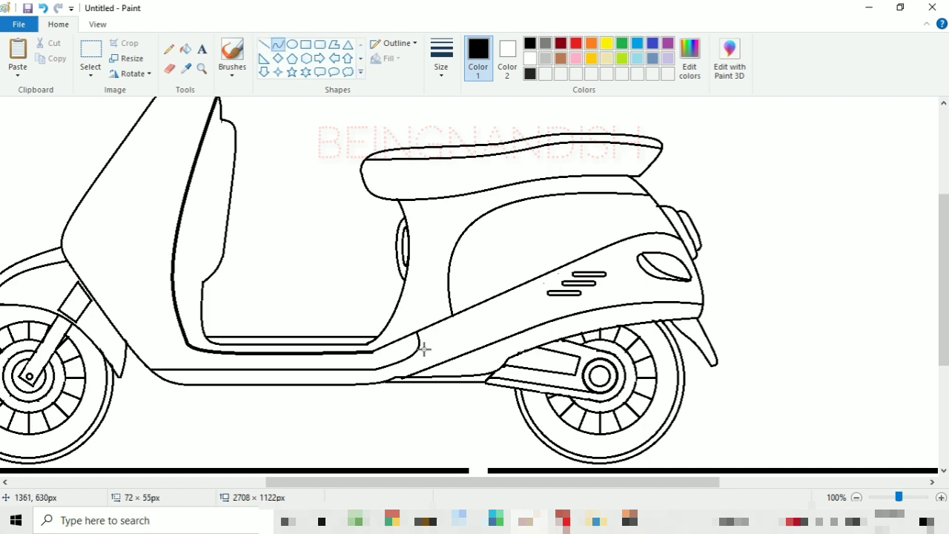
{"action": "scroll", "coordinate": [288, 218], "scroll_direction": "up", "scroll_amount": 2}
{"action": "left_click_drag", "start_coordinate": [196, 318], "coordinate": [191, 368]}
{"action": "left_click_drag", "start_coordinate": [274, 482], "coordinate": [219, 494]}
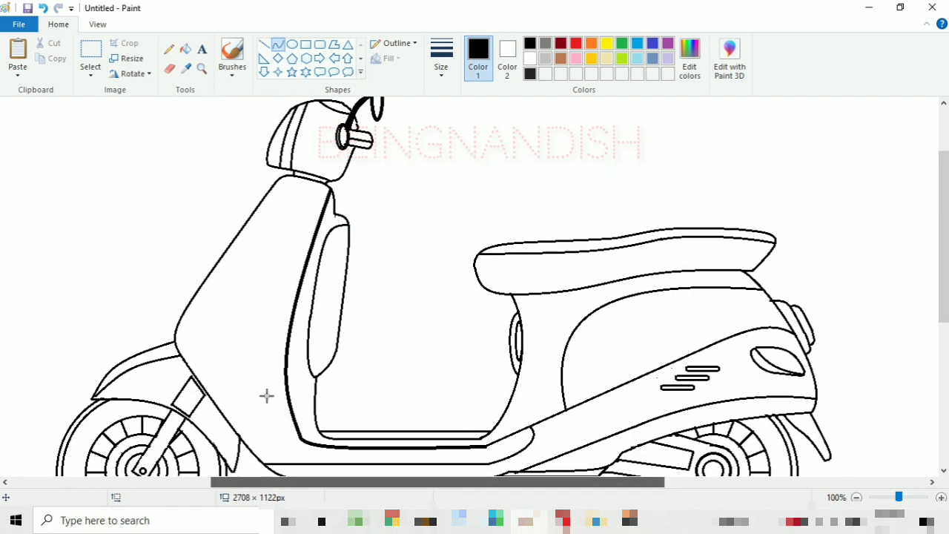
Draw a leaf-shaped front indicator on the front body with a trim line above it and a curve about 17 × 191 px below
{"action": "mouse_move", "coordinate": [195, 314]}
{"action": "left_mouse_down"}
{"action": "mouse_move", "coordinate": [253, 265]}
{"action": "mouse_move", "coordinate": [213, 272]}
{"action": "mouse_move", "coordinate": [227, 299]}
{"action": "mouse_move", "coordinate": [258, 271]}
{"action": "mouse_move", "coordinate": [186, 335]}
{"action": "left_mouse_up"}
{"action": "mouse_move", "coordinate": [236, 275]}
{"action": "left_mouse_down"}
{"action": "mouse_move", "coordinate": [226, 291]}
{"action": "mouse_move", "coordinate": [302, 179]}
{"action": "mouse_move", "coordinate": [284, 201]}
{"action": "mouse_move", "coordinate": [235, 335]}
{"action": "left_mouse_up"}
{"action": "left_click", "coordinate": [224, 293]}
{"action": "left_click", "coordinate": [283, 202]}
{"action": "scroll", "coordinate": [251, 218], "scroll_direction": "down", "scroll_amount": 3}
{"action": "mouse_move", "coordinate": [228, 268]}
{"action": "left_mouse_down"}
{"action": "mouse_move", "coordinate": [218, 268]}
{"action": "mouse_move", "coordinate": [212, 290]}
{"action": "mouse_move", "coordinate": [223, 267]}
{"action": "left_mouse_up"}
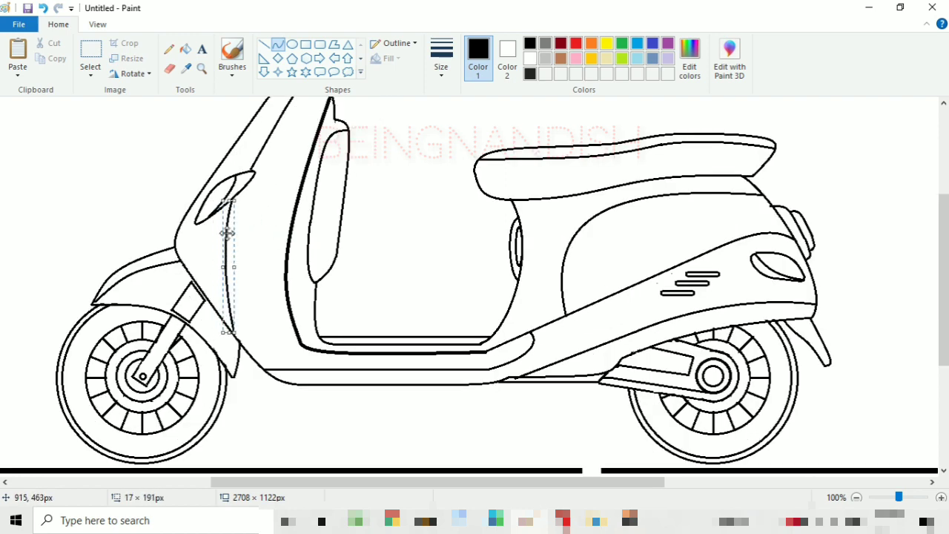
Draw a very flat rounded rectangle as a horizontal bar across the lower part of the headlight cowl
{"action": "scroll", "coordinate": [225, 267], "scroll_direction": "up", "scroll_amount": 3}
{"action": "left_click", "coordinate": [292, 45]}
{"action": "left_click_drag", "start_coordinate": [332, 157], "coordinate": [345, 158]}
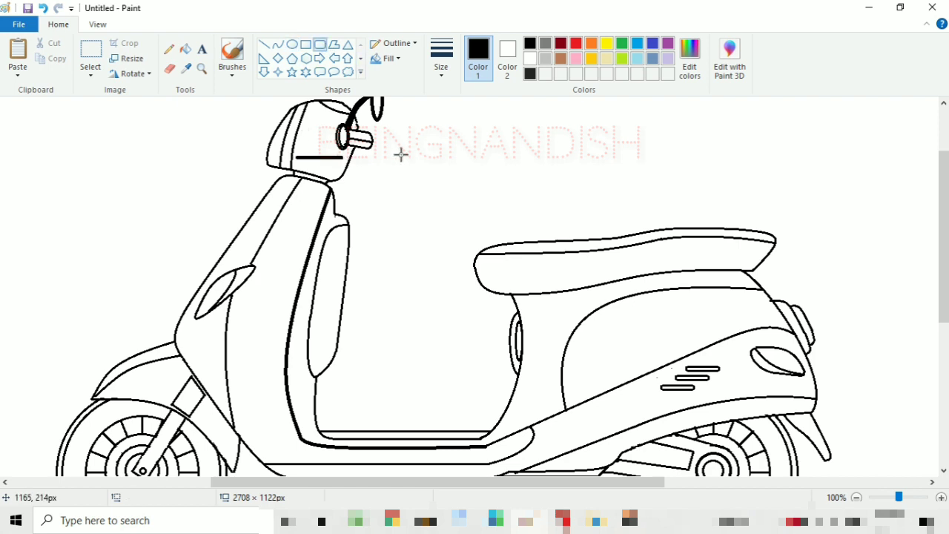
Remove the two thick ground lines beneath the wheels by filling them with white
{"action": "scroll", "coordinate": [401, 153], "scroll_direction": "up", "scroll_amount": 3}
{"action": "left_click", "coordinate": [98, 23]}
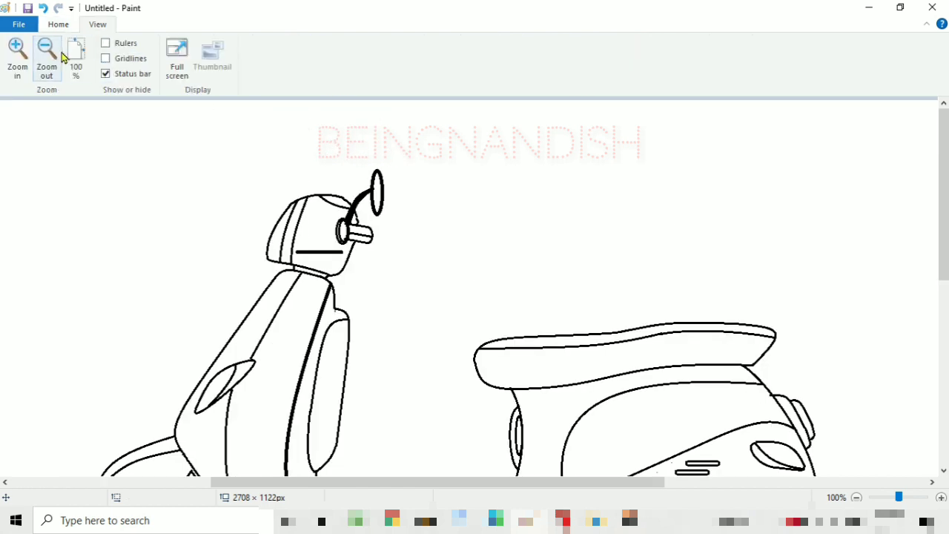
{"action": "left_click", "coordinate": [47, 53]}
{"action": "left_click", "coordinate": [57, 24]}
{"action": "left_click", "coordinate": [530, 59]}
{"action": "left_click", "coordinate": [186, 49]}
{"action": "left_click", "coordinate": [482, 379]}
{"action": "left_click", "coordinate": [509, 379]}
Draw a small flat rectangle on the front end of the floorboard
{"action": "left_click", "coordinate": [97, 24]}
{"action": "left_click", "coordinate": [17, 54]}
{"action": "left_click", "coordinate": [58, 24]}
{"action": "left_click", "coordinate": [306, 44]}
{"action": "left_click_drag", "start_coordinate": [255, 329], "coordinate": [292, 336]}
Draw a small circle under the floorboard with a narrow arm extending backwards to a small rounded rectangle
{"action": "scroll", "coordinate": [312, 289], "scroll_direction": "down", "scroll_amount": 3}
{"action": "left_click", "coordinate": [323, 306]}
{"action": "left_click_drag", "start_coordinate": [310, 297], "coordinate": [372, 289]}
{"action": "left_click", "coordinate": [263, 44]}
{"action": "left_click", "coordinate": [320, 44]}
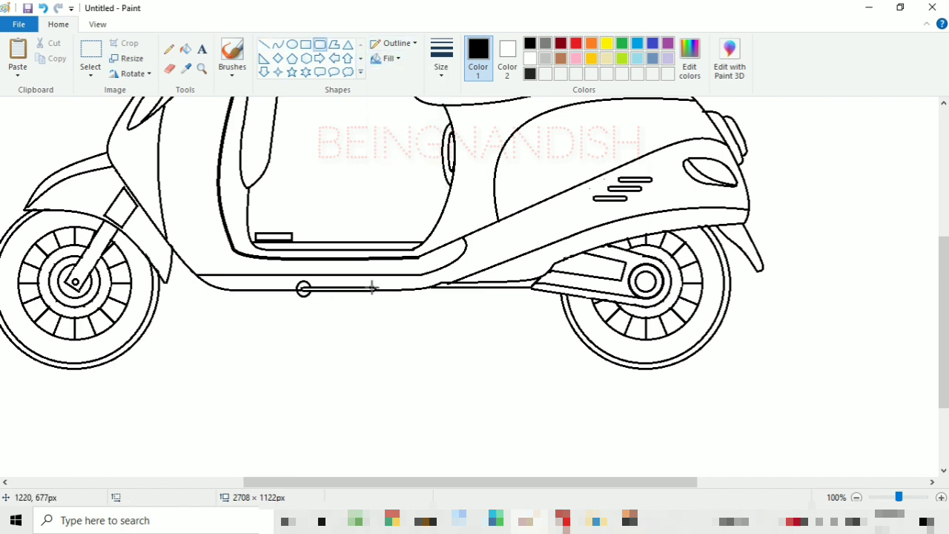
Draw a rounded-end curve about 155 × 18 px behind the arm under the floorboard and extend it forward to the circle with a straight line
{"action": "left_click", "coordinate": [264, 45]}
{"action": "left_click", "coordinate": [264, 58]}
{"action": "key", "text": "ctrl+z"}
{"action": "left_click_drag", "start_coordinate": [497, 288], "coordinate": [394, 299]}
{"action": "left_click", "coordinate": [278, 45]}
{"action": "left_click_drag", "start_coordinate": [484, 295], "coordinate": [497, 297]}
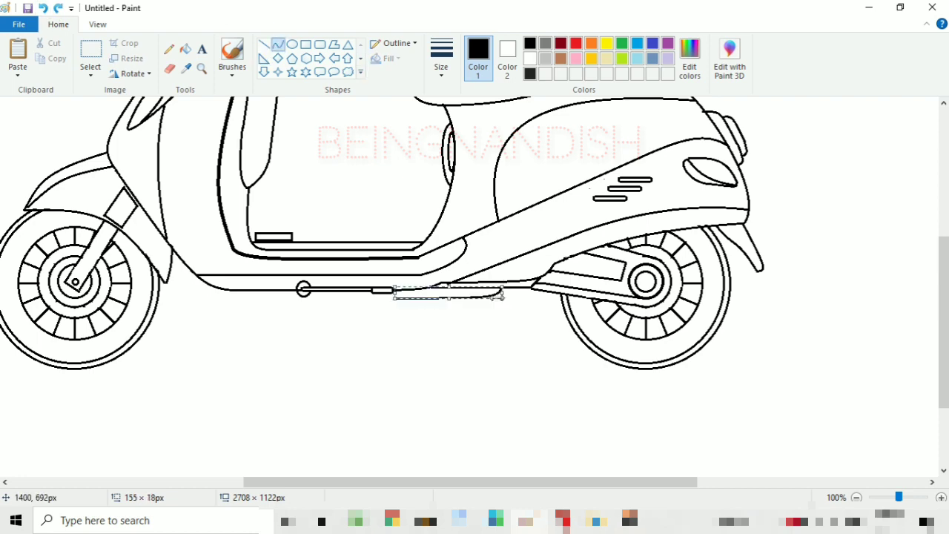
{"action": "left_click", "coordinate": [263, 44]}
{"action": "left_click_drag", "start_coordinate": [394, 296], "coordinate": [303, 297]}
Draw a pointed grab rail at the seat's rear tip using an upper curve, a lower curve and a closed front end
{"action": "scroll", "coordinate": [423, 339], "scroll_direction": "up", "scroll_amount": 3}
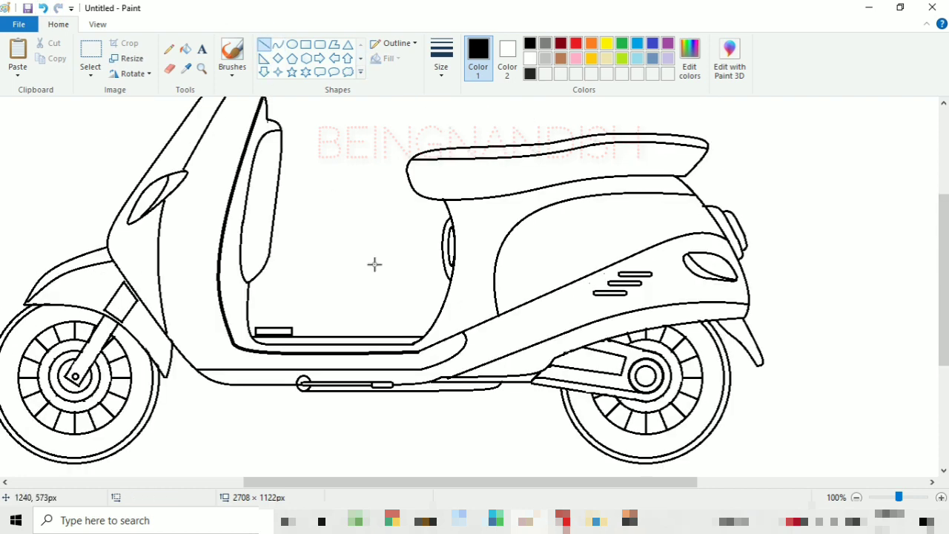
{"action": "left_click_drag", "start_coordinate": [452, 482], "coordinate": [493, 482]}
{"action": "scroll", "coordinate": [334, 297], "scroll_direction": "up", "scroll_amount": 3}
{"action": "left_click", "coordinate": [278, 45]}
{"action": "left_click_drag", "start_coordinate": [570, 279], "coordinate": [662, 240]}
{"action": "mouse_move", "coordinate": [615, 257]}
{"action": "left_mouse_down"}
{"action": "mouse_move", "coordinate": [604, 242]}
{"action": "mouse_move", "coordinate": [610, 263]}
{"action": "left_mouse_up"}
{"action": "left_click", "coordinate": [673, 252]}
{"action": "mouse_move", "coordinate": [656, 244]}
{"action": "left_mouse_down"}
{"action": "mouse_move", "coordinate": [618, 267]}
{"action": "mouse_move", "coordinate": [598, 266]}
{"action": "left_mouse_up"}
{"action": "left_click_drag", "start_coordinate": [640, 252], "coordinate": [641, 256]}
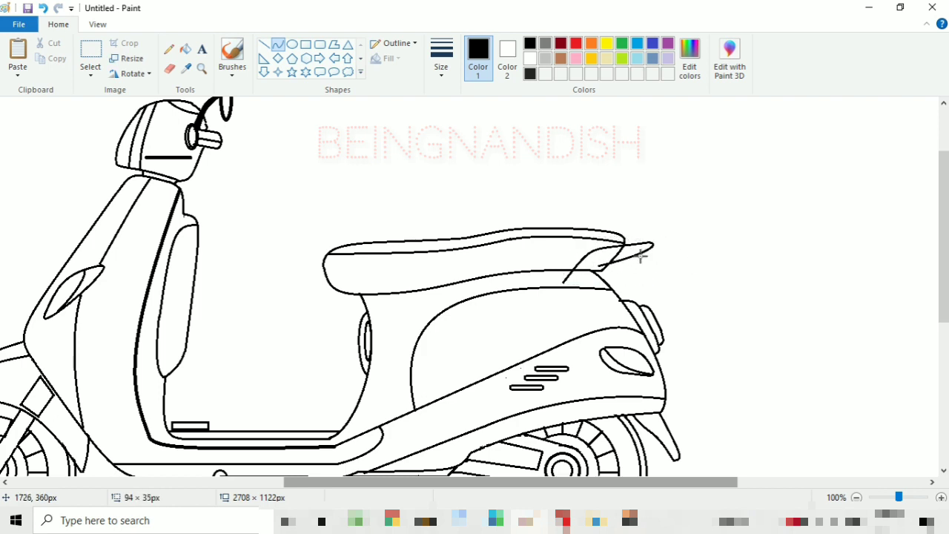
{"action": "left_click_drag", "start_coordinate": [580, 275], "coordinate": [583, 279]}
{"action": "left_click", "coordinate": [583, 280]}
{"action": "left_click", "coordinate": [625, 280]}
Erase the seat lines that cross the inside of the grab rail
{"action": "left_click", "coordinate": [169, 69]}
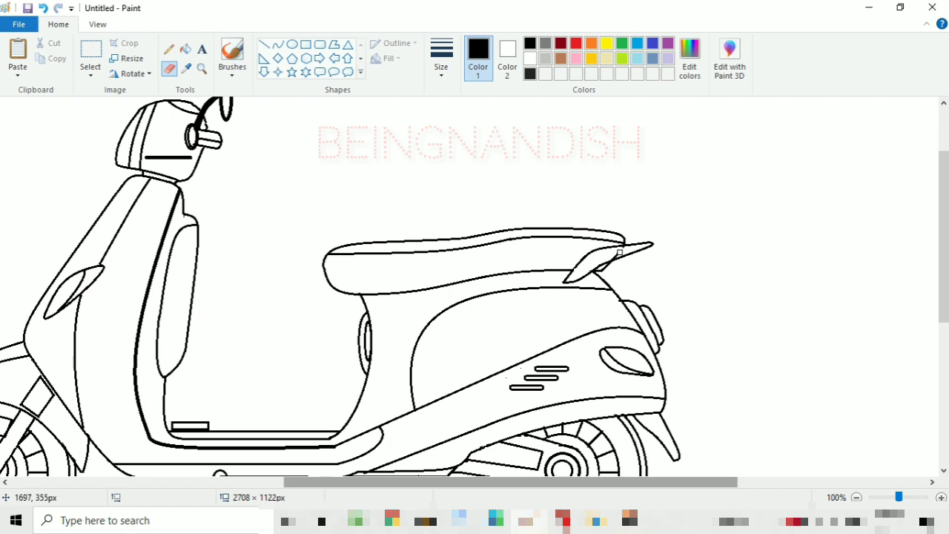
{"action": "key", "text": "alt+v"}
{"action": "key", "text": "o"}
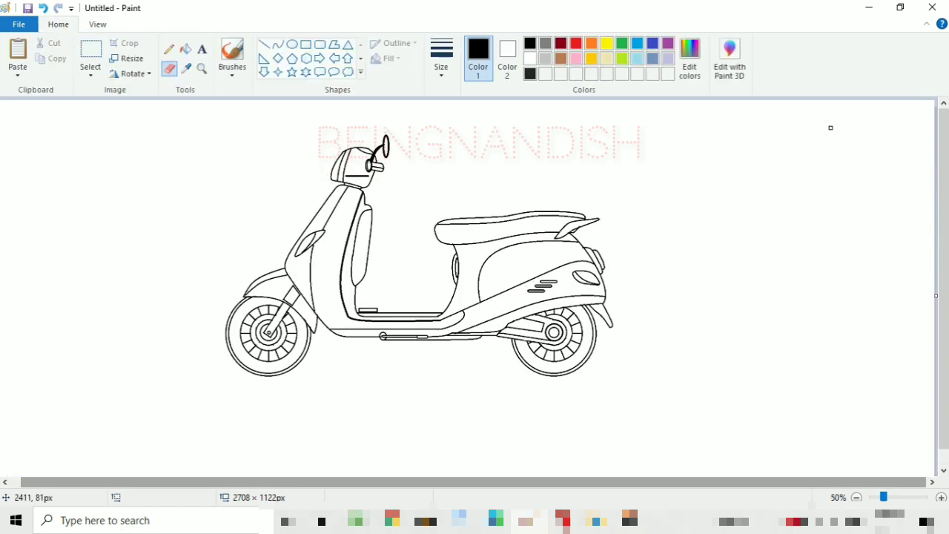
{"action": "left_click_drag", "start_coordinate": [942, 149], "coordinate": [943, 159]}
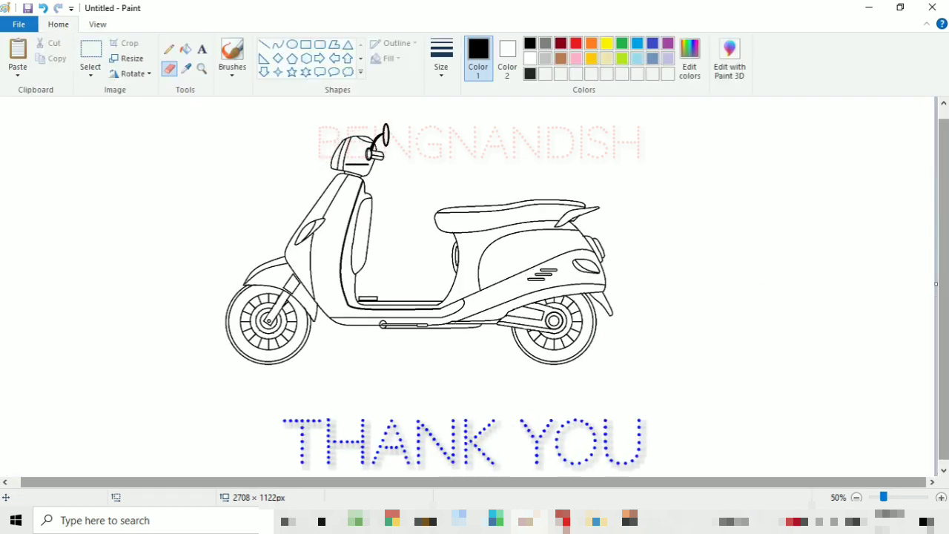